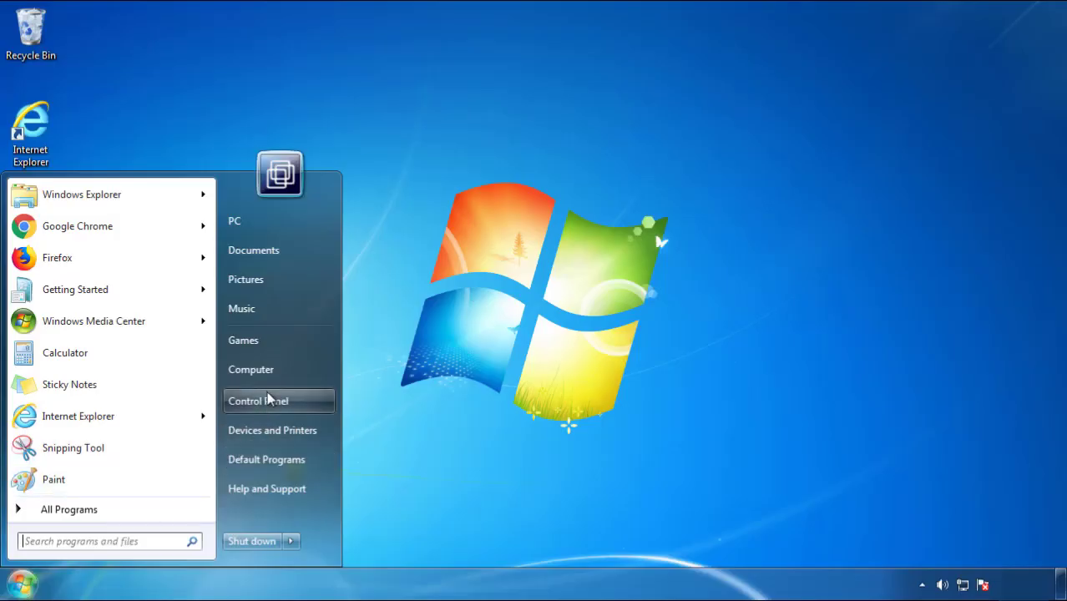
Open the installed programs list in Control Panel, sorted newest-installed first
{"action": "left_click", "coordinate": [267, 399]}
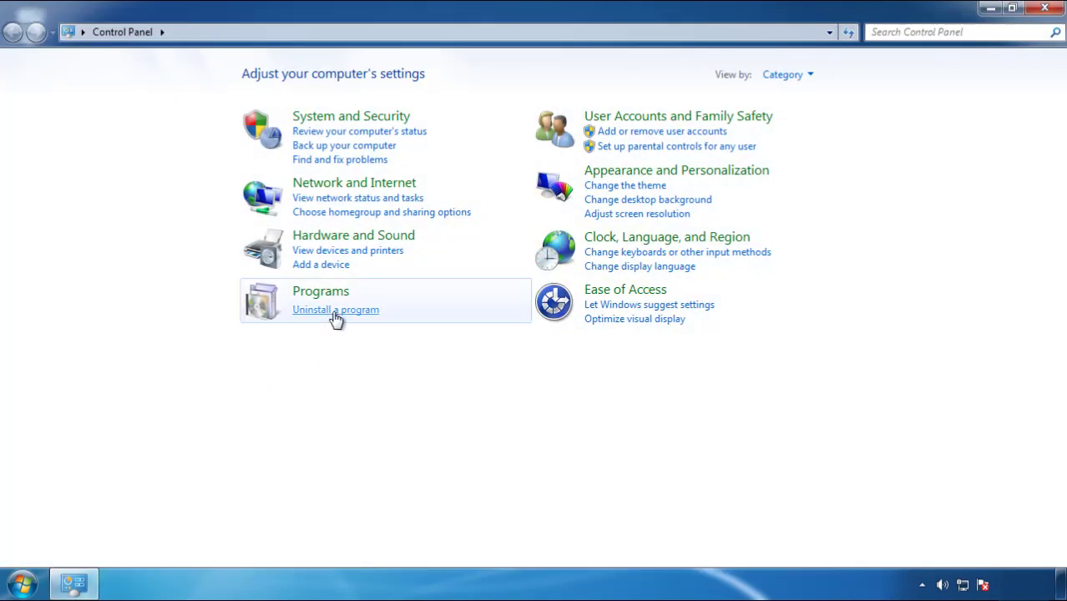
{"action": "left_click", "coordinate": [334, 319]}
{"action": "left_click", "coordinate": [628, 158]}
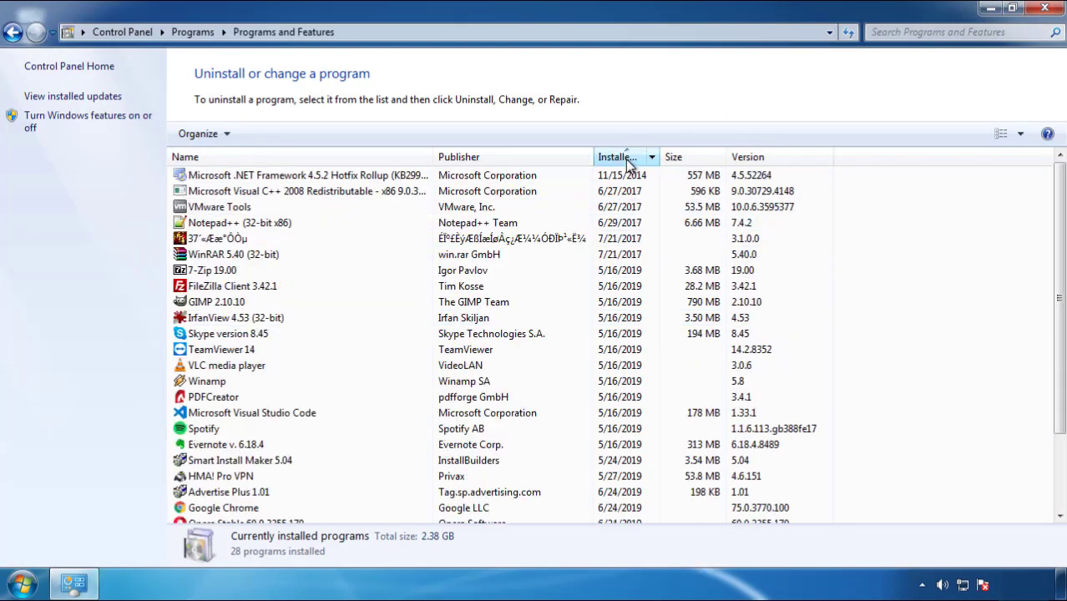
{"action": "left_click", "coordinate": [628, 159]}
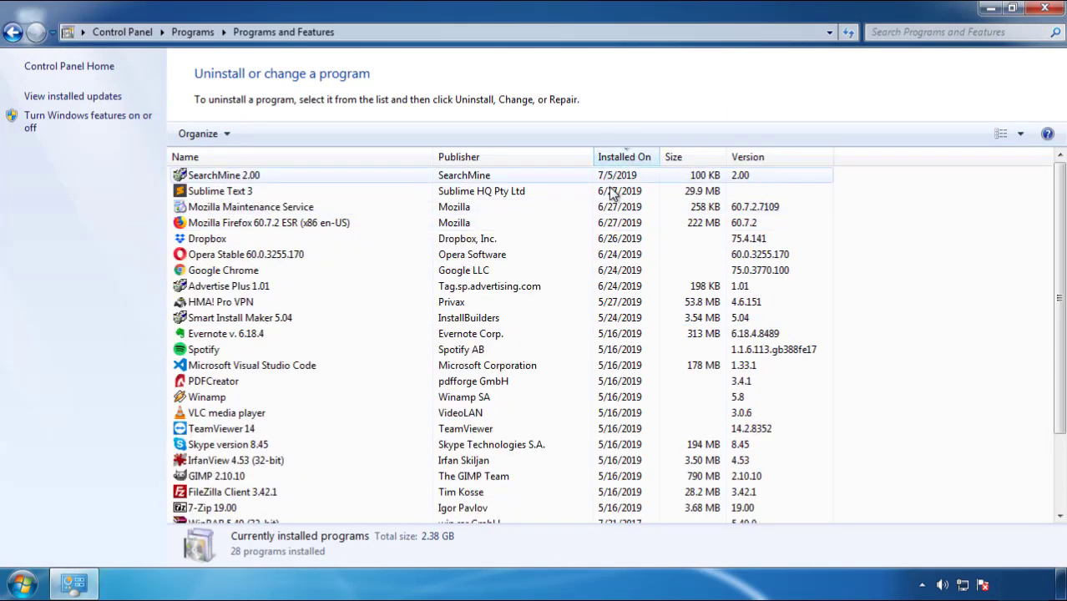
Uninstall SearchMine 2.00 and finish its uninstaller
{"action": "left_click", "coordinate": [224, 176]}
{"action": "left_click", "coordinate": [266, 134]}
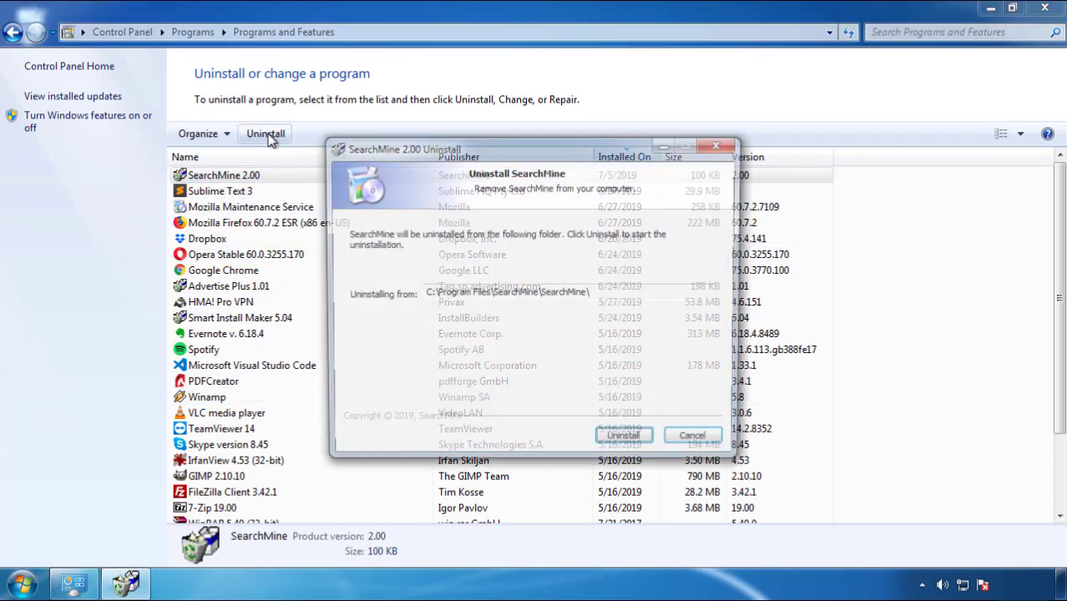
{"action": "left_click", "coordinate": [622, 443]}
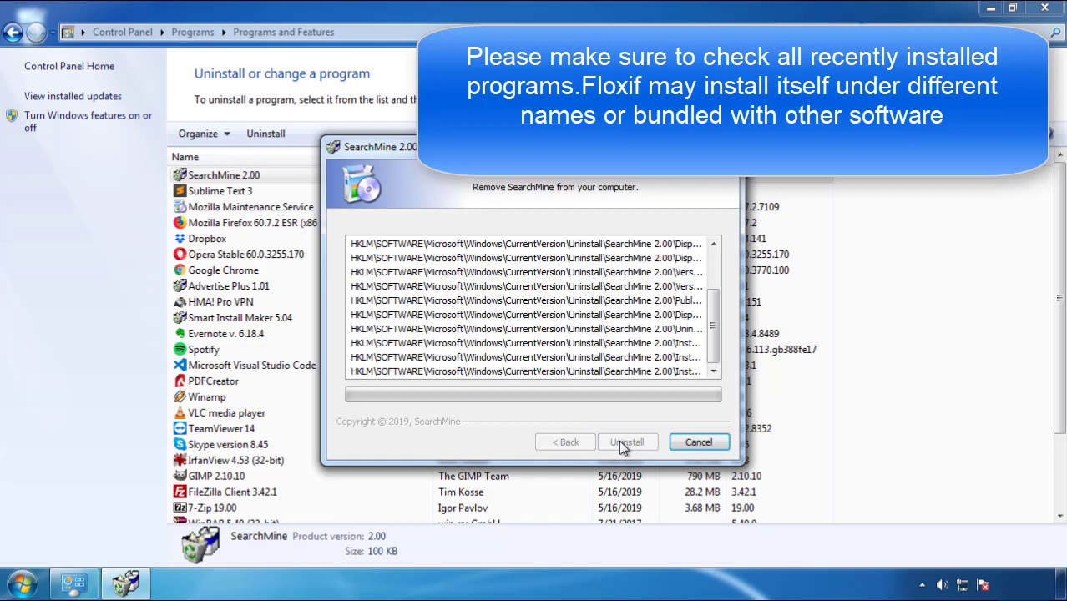
{"action": "left_click", "coordinate": [624, 442]}
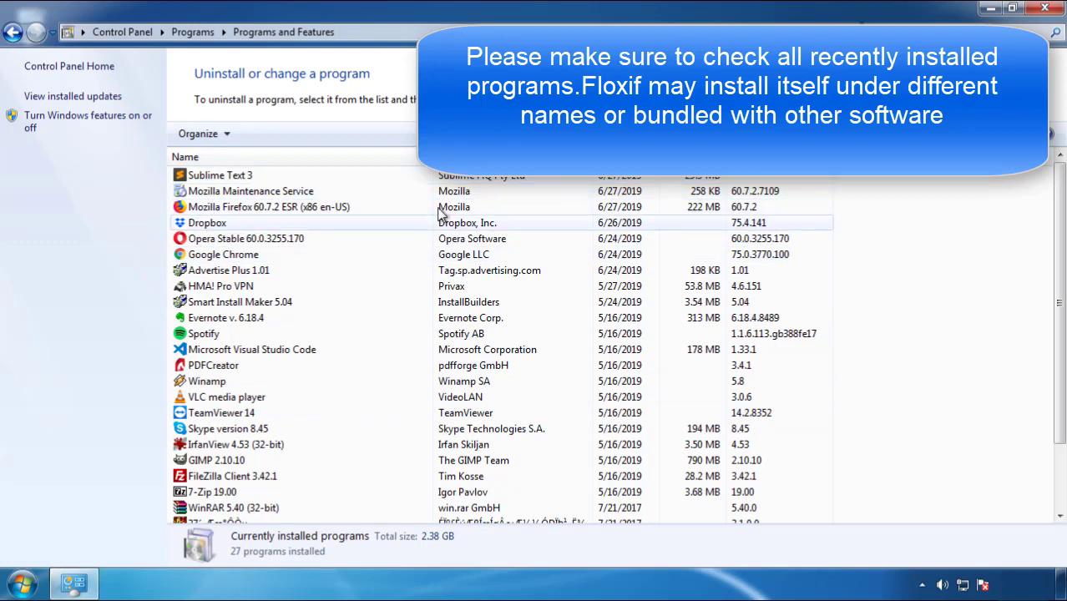
Close the installed programs window and restart the computer from the Start menu
{"action": "left_click", "coordinate": [1046, 10]}
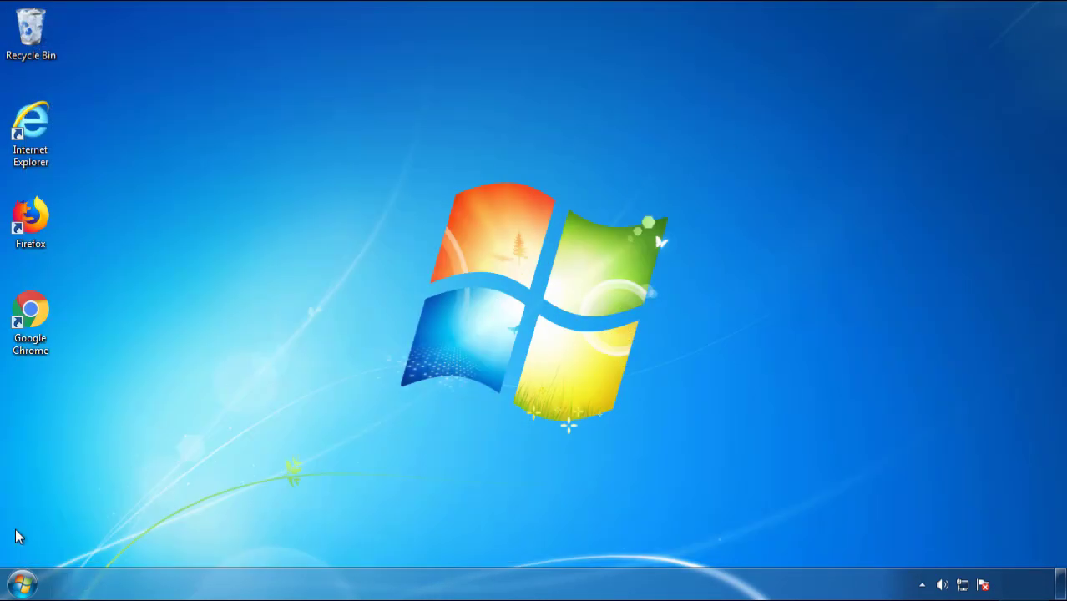
{"action": "left_click", "coordinate": [21, 584]}
{"action": "left_click", "coordinate": [290, 541]}
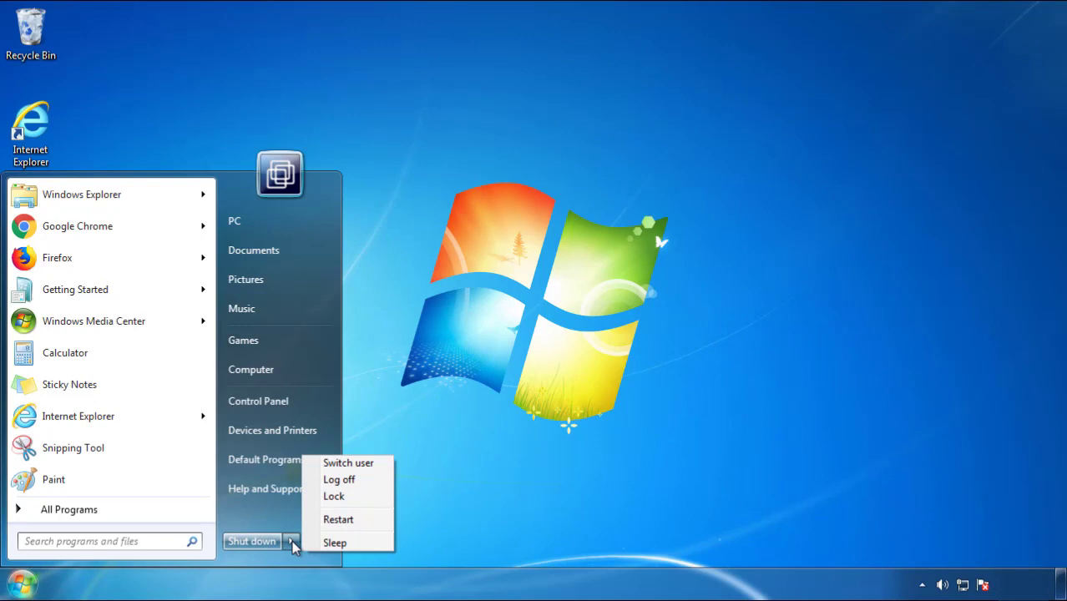
{"action": "left_click", "coordinate": [554, 468]}
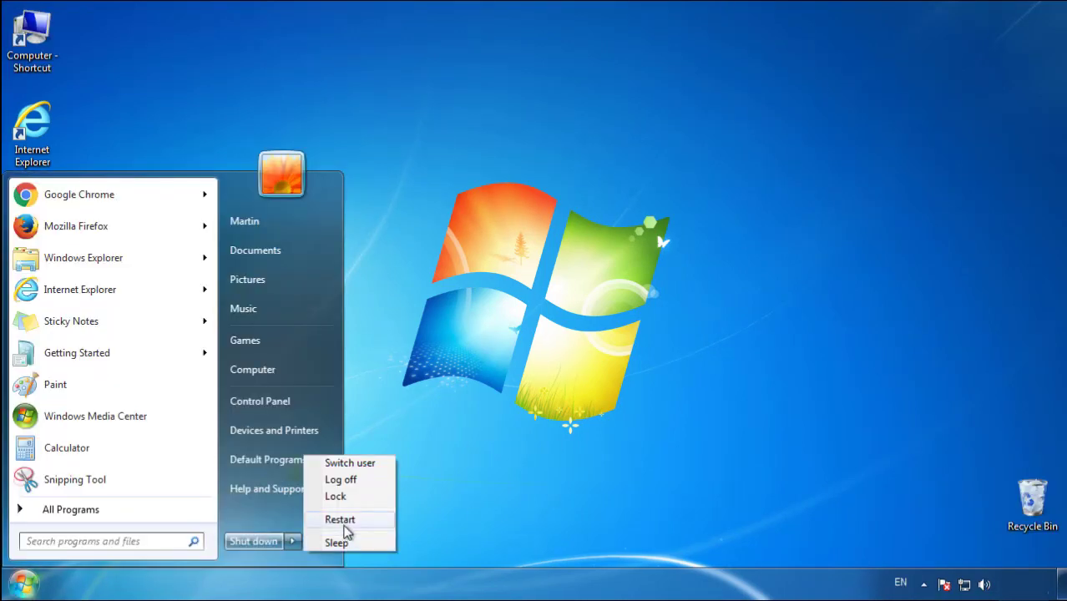
{"action": "left_click", "coordinate": [344, 525]}
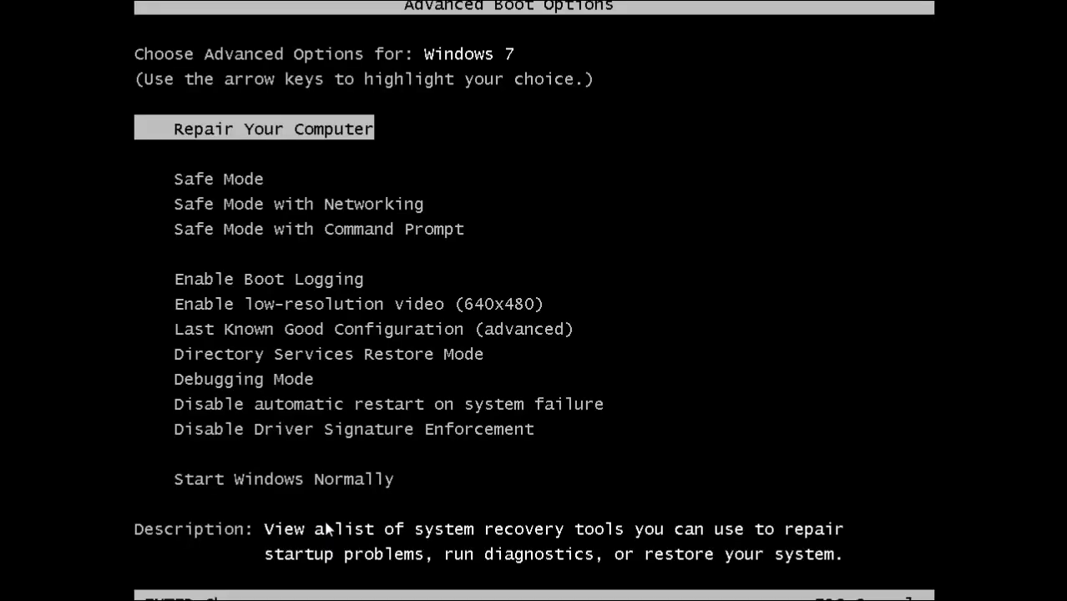
Boot into Safe Mode, launch Firefox and decline the default-browser prompt
{"action": "key", "text": "Down"}
{"action": "key", "text": "Return"}
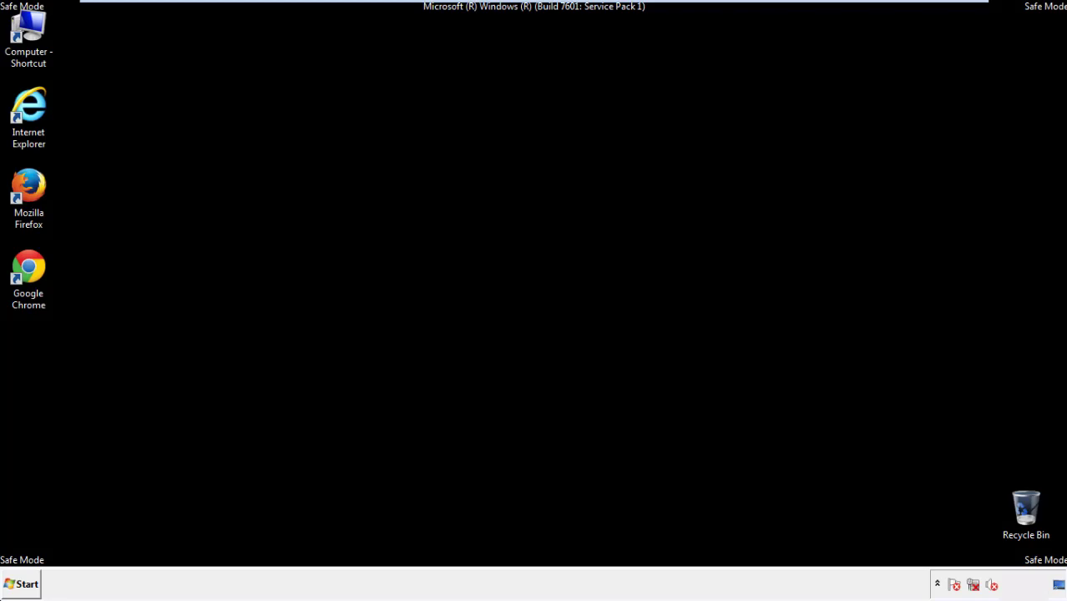
{"action": "double_click", "coordinate": [38, 194]}
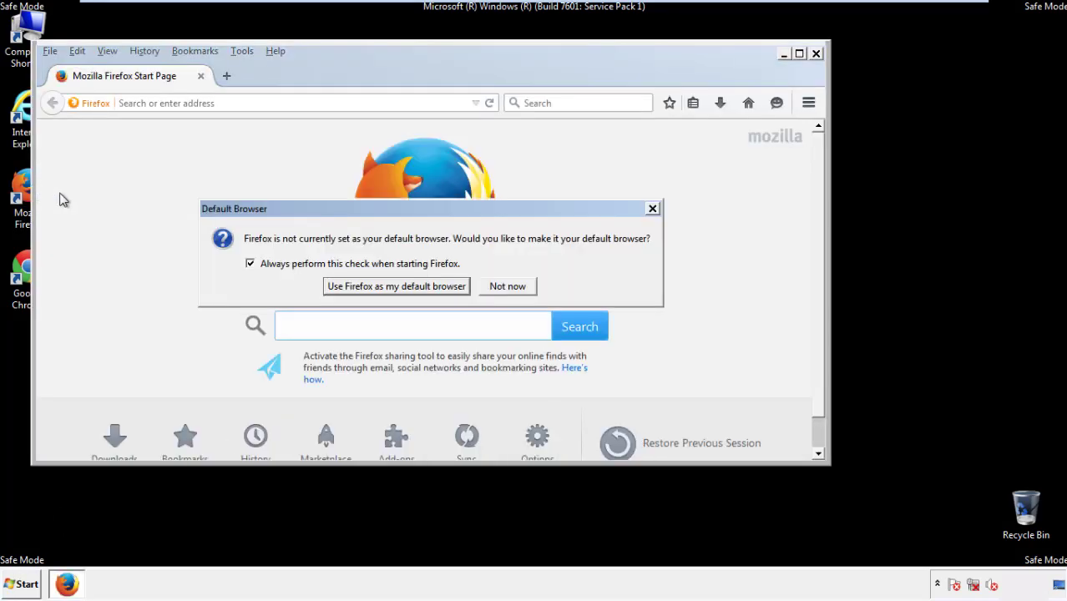
{"action": "left_click", "coordinate": [520, 286]}
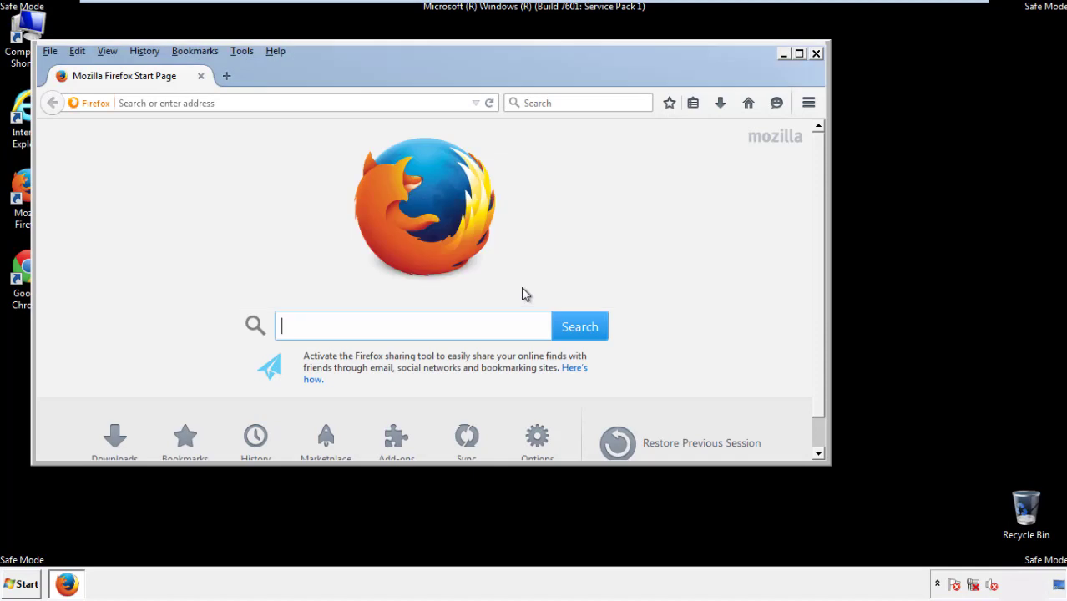
Make Firefox's menu bar visible
{"action": "right_click", "coordinate": [324, 72]}
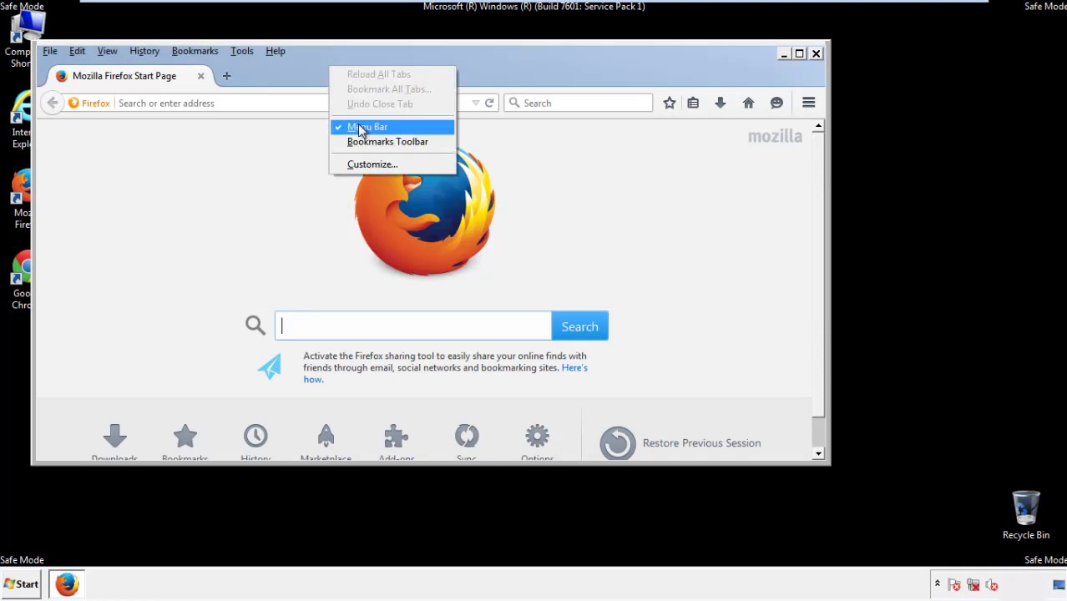
{"action": "left_click", "coordinate": [358, 126]}
{"action": "right_click", "coordinate": [339, 72]}
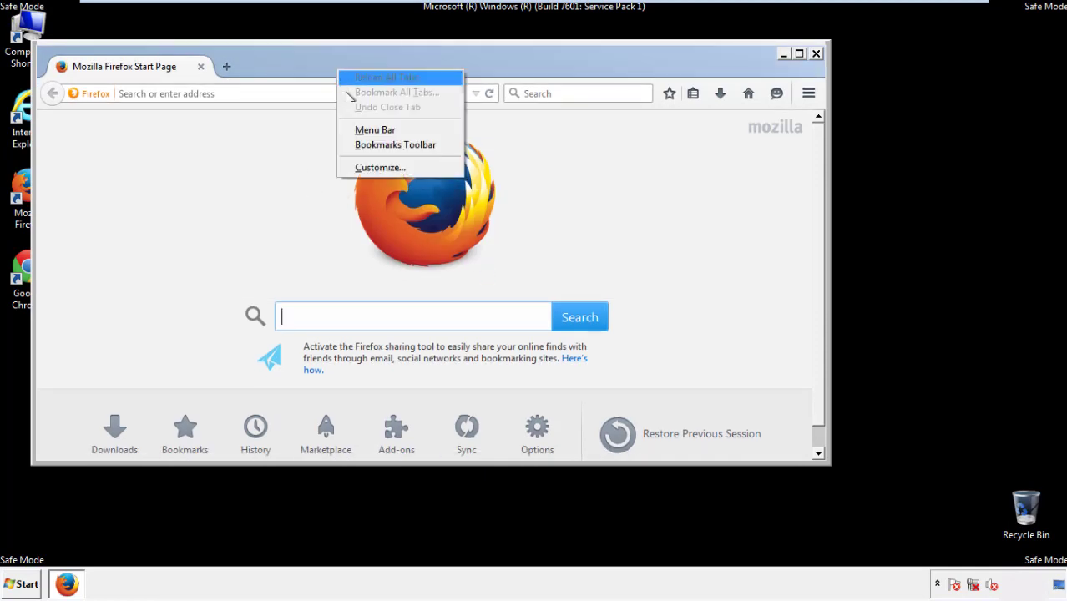
{"action": "left_click", "coordinate": [359, 132]}
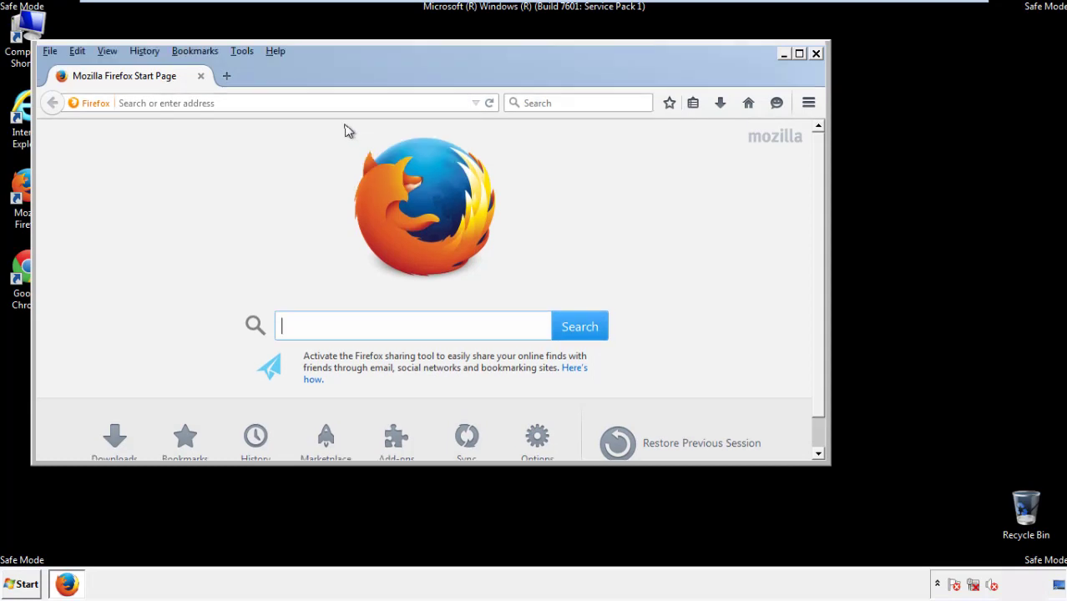
Set Clear Recent History to Everything with Offline Website Data and Site Preferences ticked
{"action": "left_click", "coordinate": [149, 53]}
{"action": "left_click", "coordinate": [163, 84]}
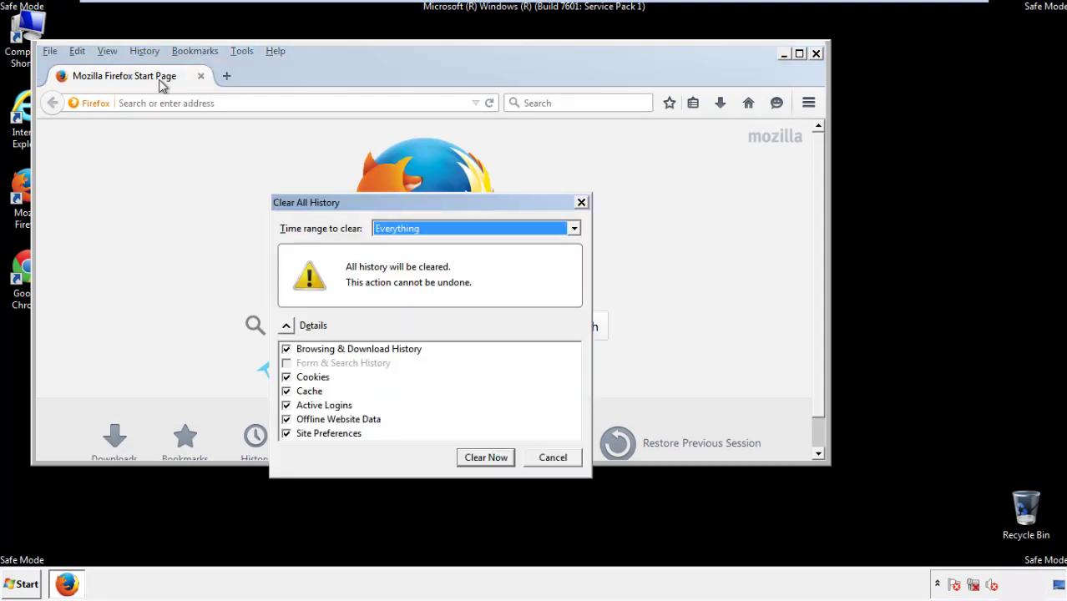
{"action": "left_click", "coordinate": [396, 233]}
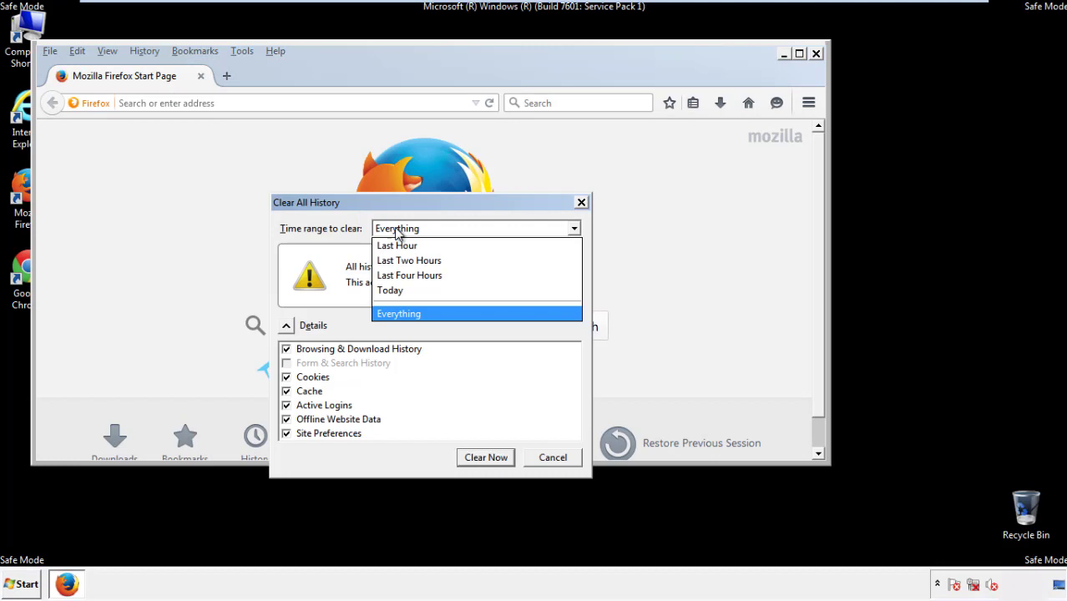
{"action": "left_click", "coordinate": [401, 313]}
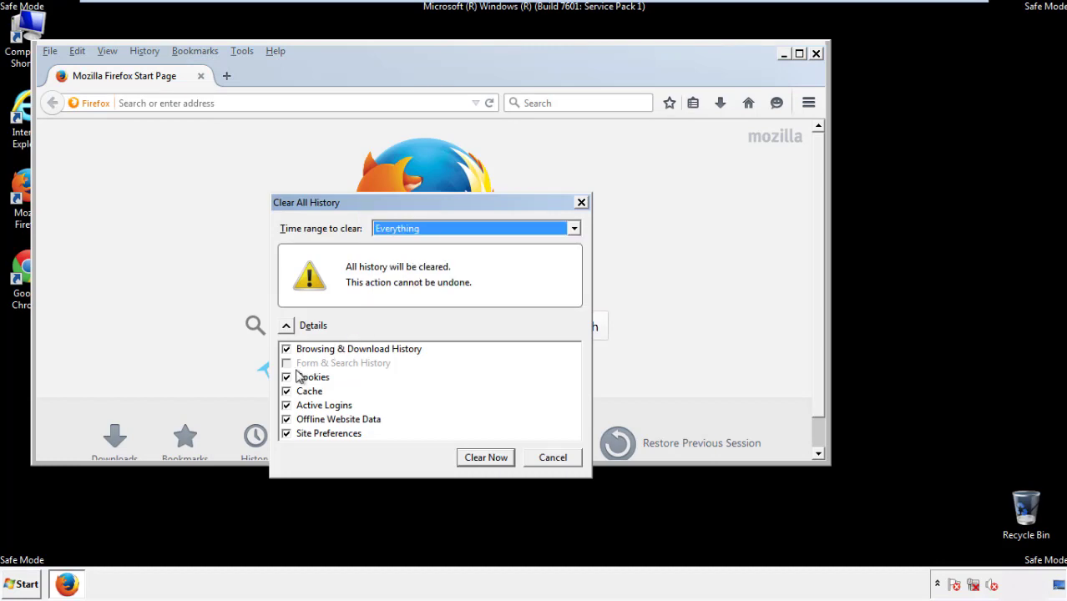
{"action": "left_click", "coordinate": [284, 420]}
{"action": "left_click", "coordinate": [285, 420]}
{"action": "left_click", "coordinate": [287, 435]}
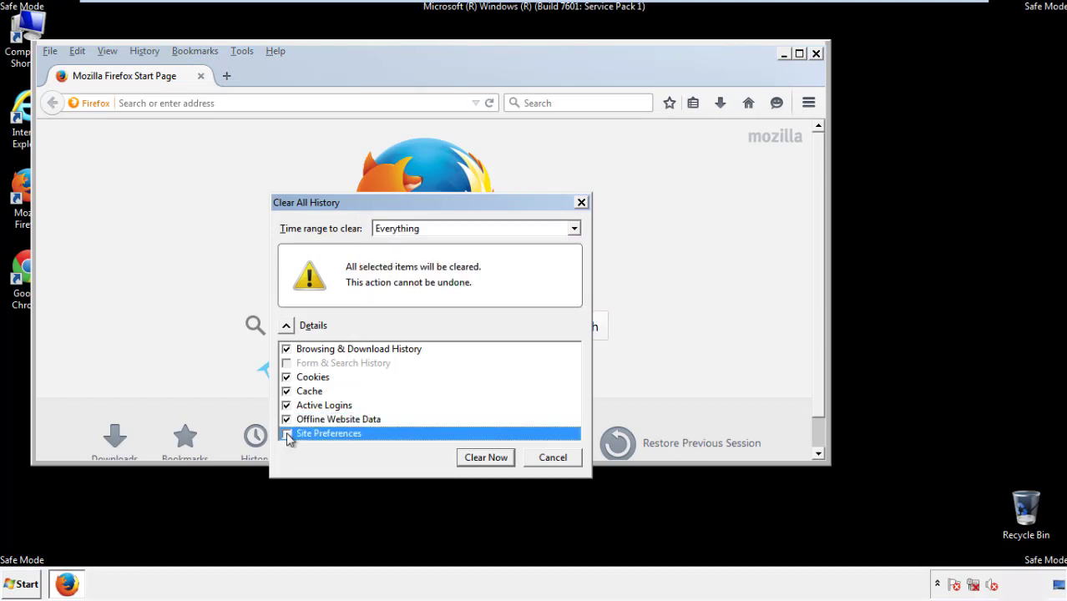
{"action": "left_click", "coordinate": [287, 434]}
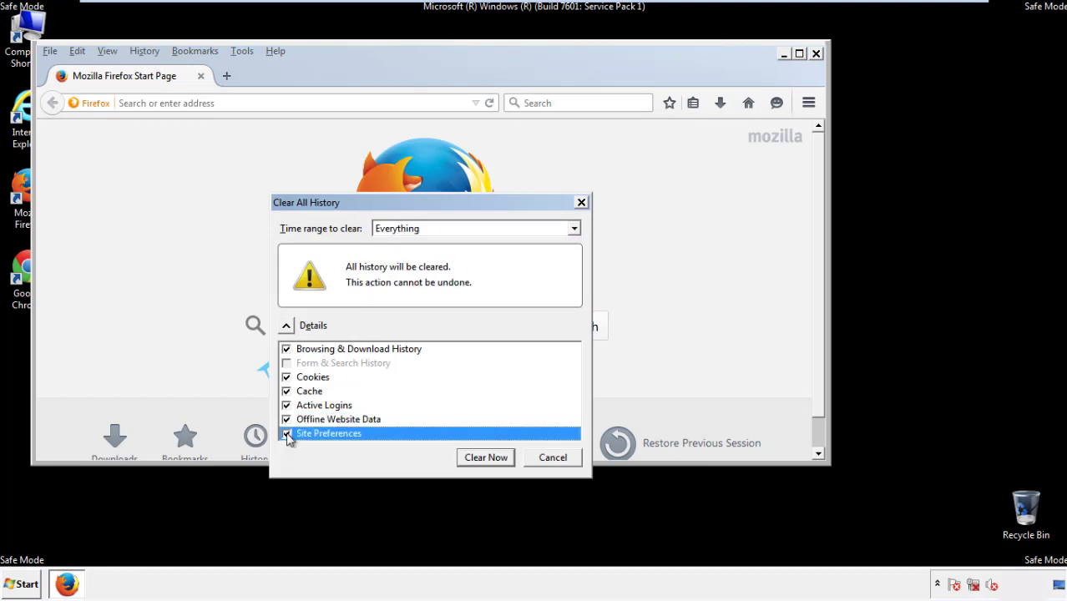
Clear Firefox's history, then refresh Firefox from Troubleshooting Information
{"action": "left_click", "coordinate": [486, 458]}
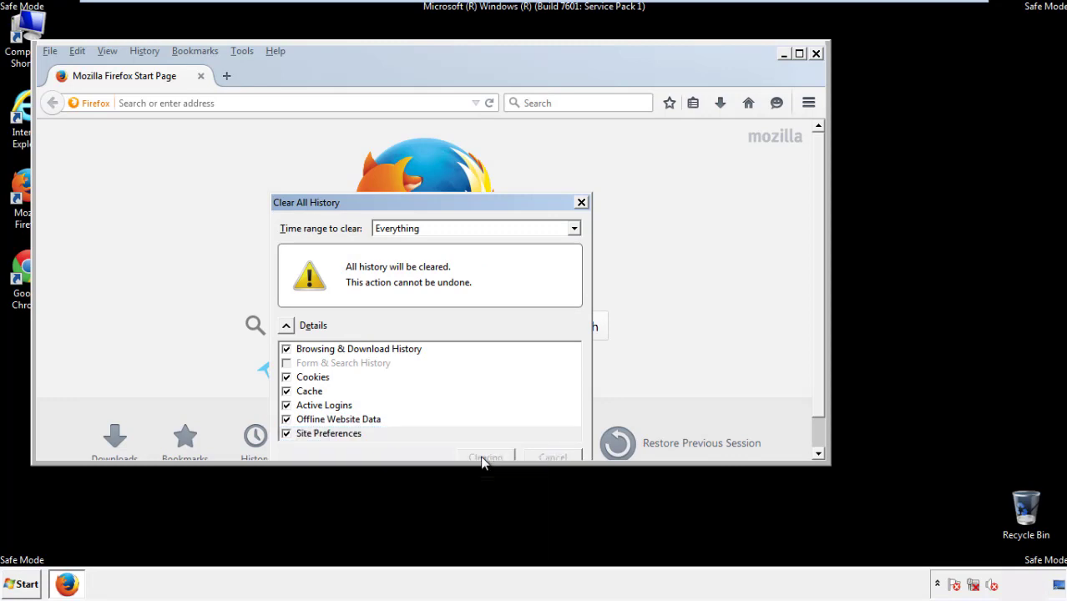
{"action": "left_click", "coordinate": [276, 51]}
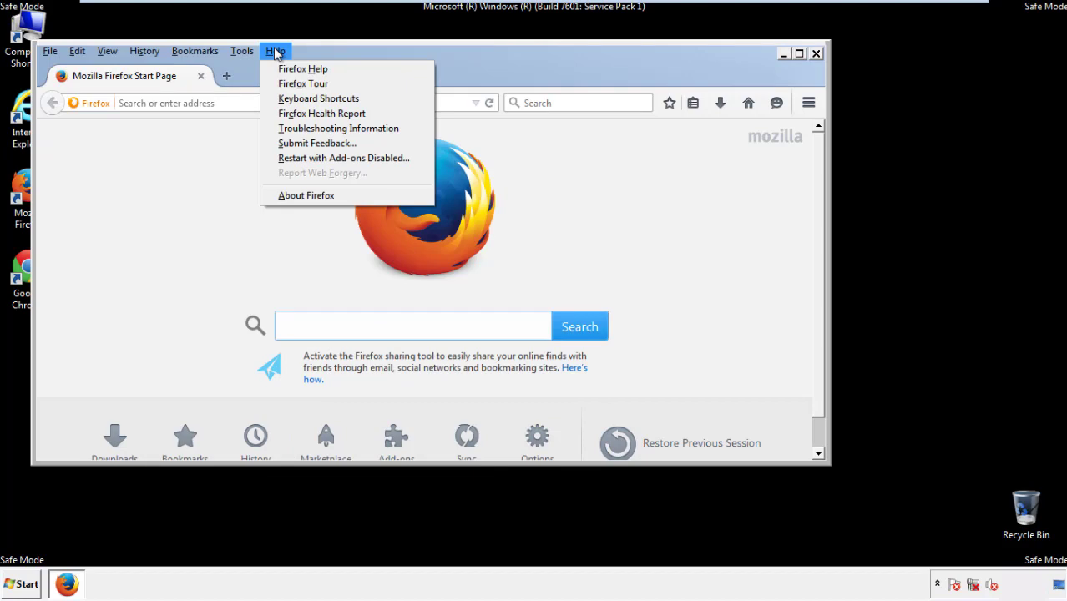
{"action": "left_click", "coordinate": [309, 127]}
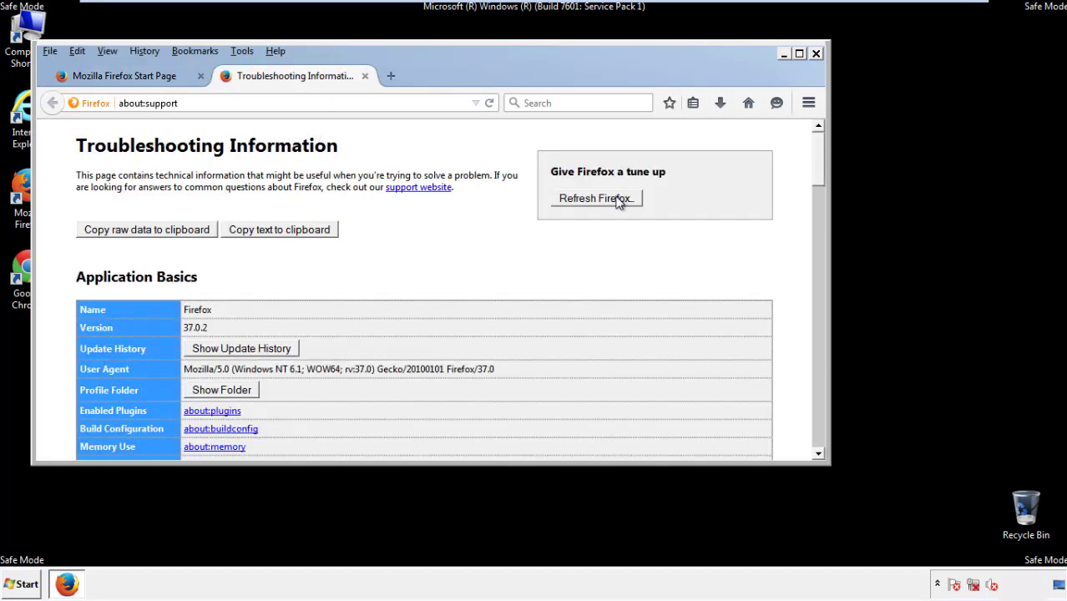
{"action": "left_click", "coordinate": [619, 200]}
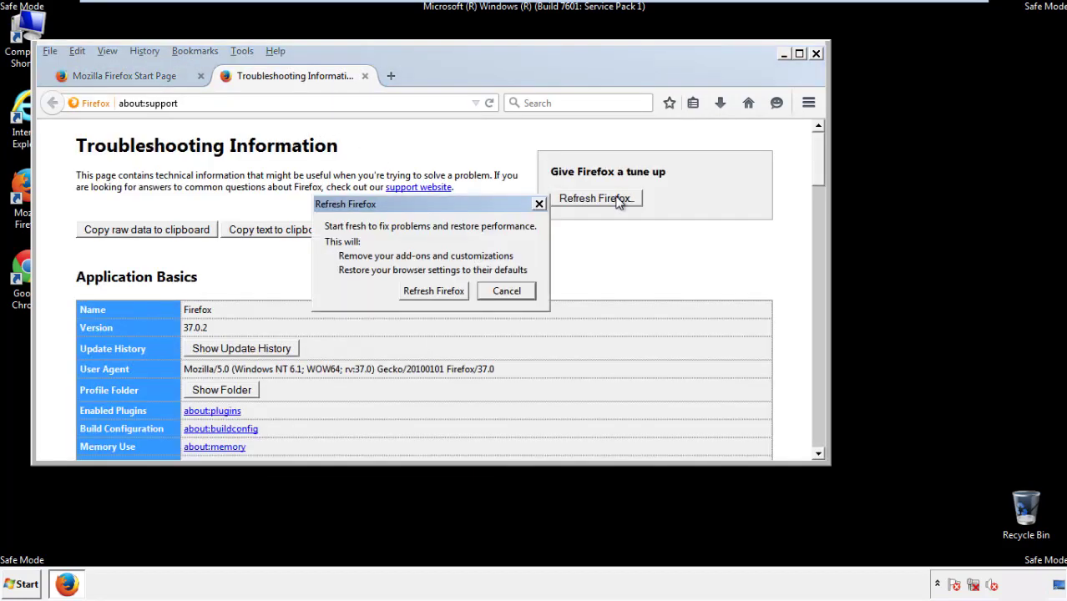
{"action": "left_click", "coordinate": [435, 292]}
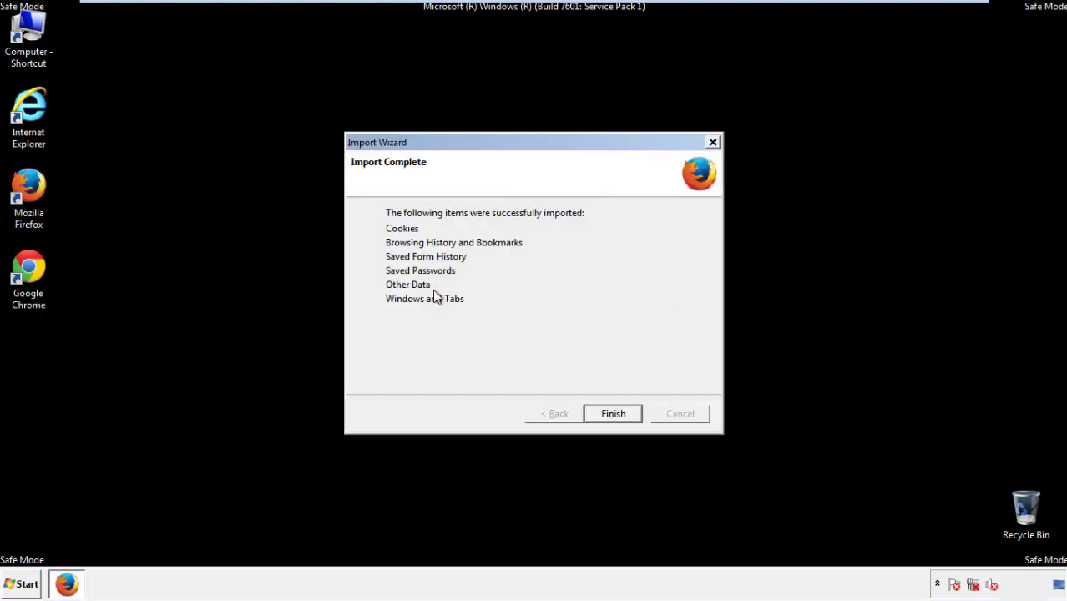
Dismiss the import summary and default-browser prompt, then close Firefox
{"action": "left_click", "coordinate": [613, 413]}
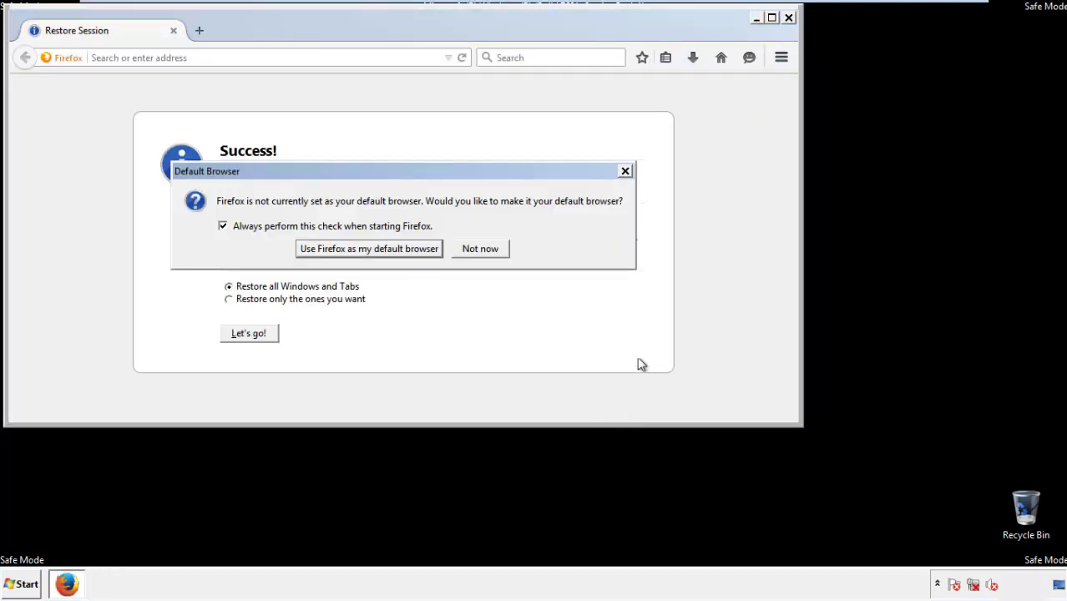
{"action": "left_click", "coordinate": [480, 251]}
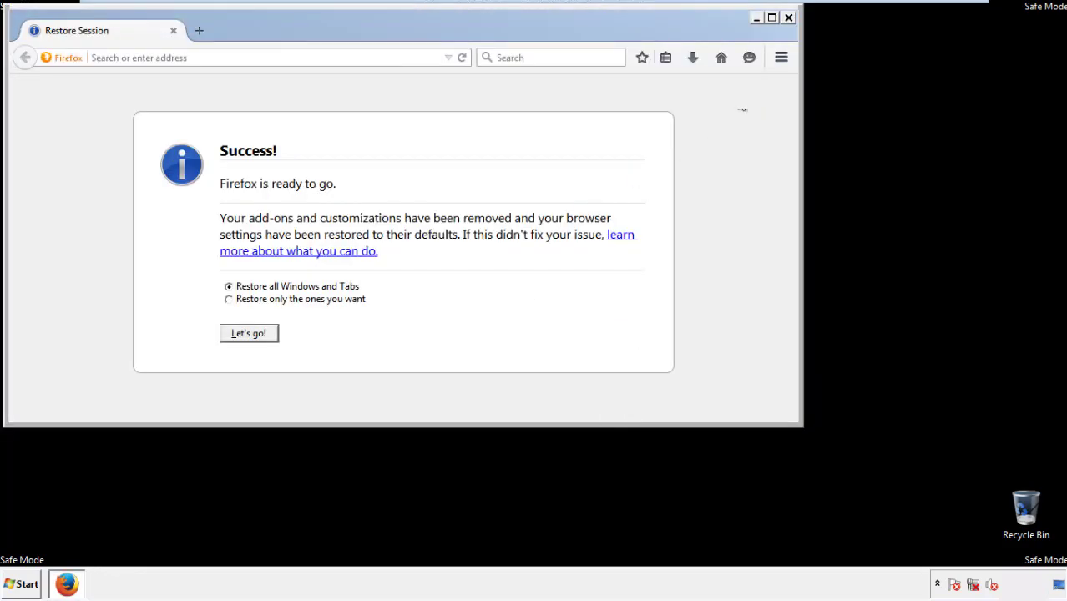
{"action": "left_click", "coordinate": [787, 17]}
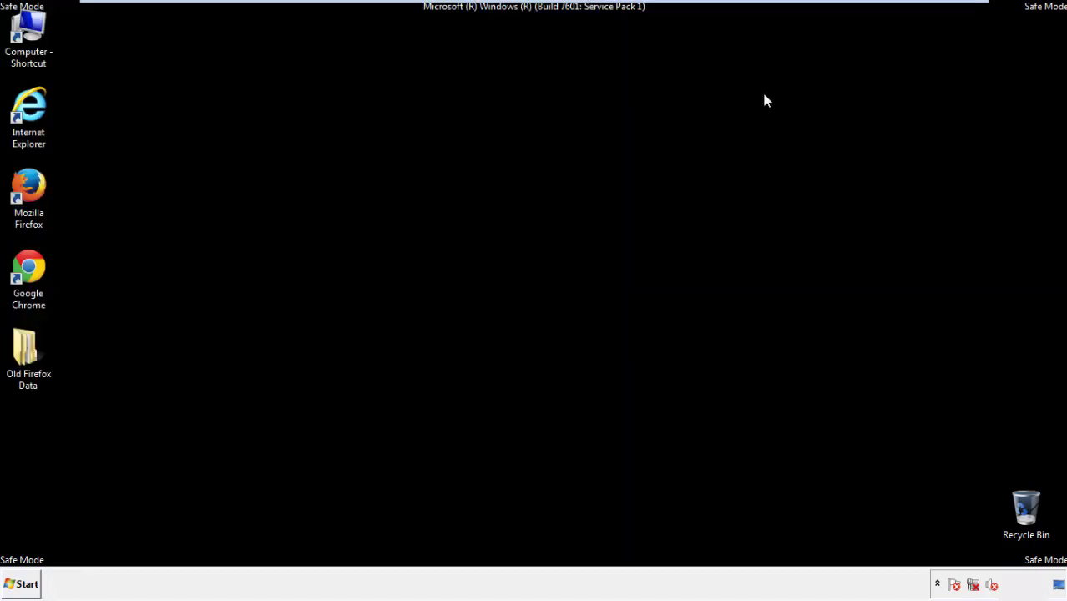
Launch Chrome, silence its default-browser prompt permanently, and open Settings
{"action": "left_click", "coordinate": [26, 266]}
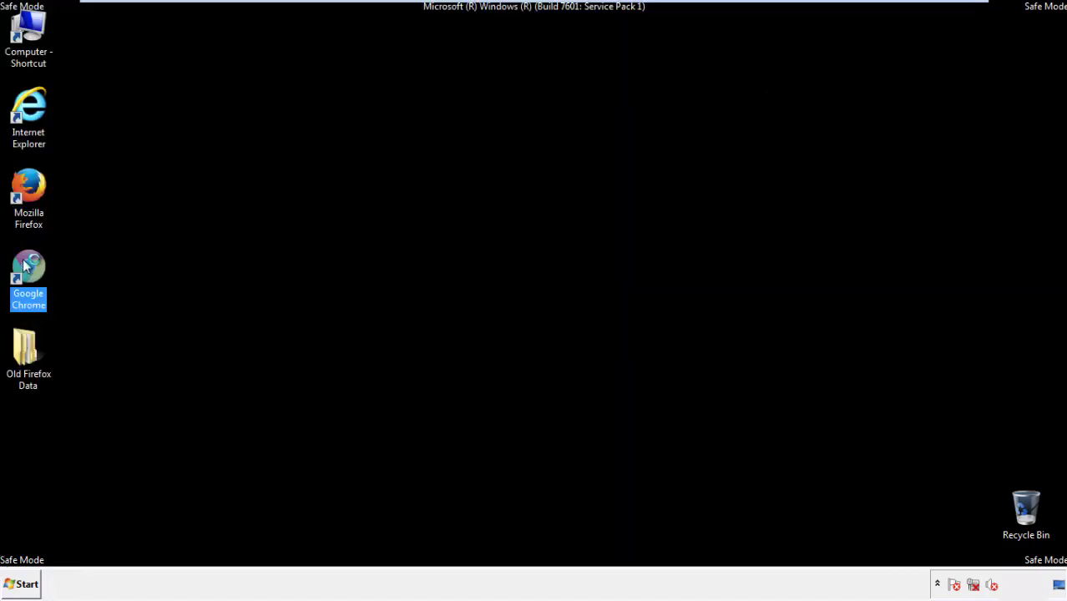
{"action": "double_click", "coordinate": [26, 265]}
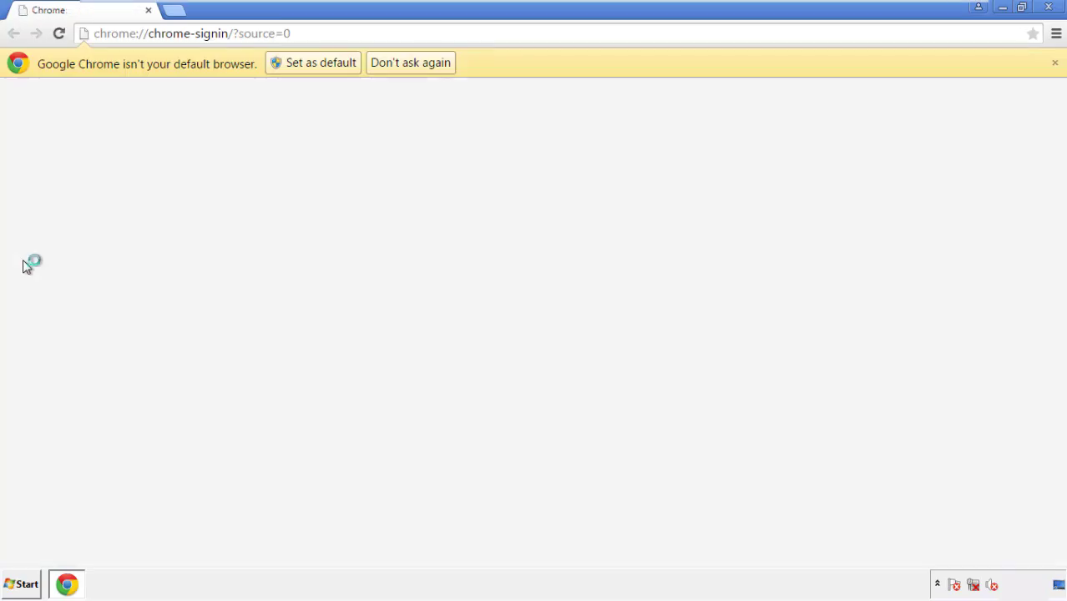
{"action": "left_click", "coordinate": [430, 68]}
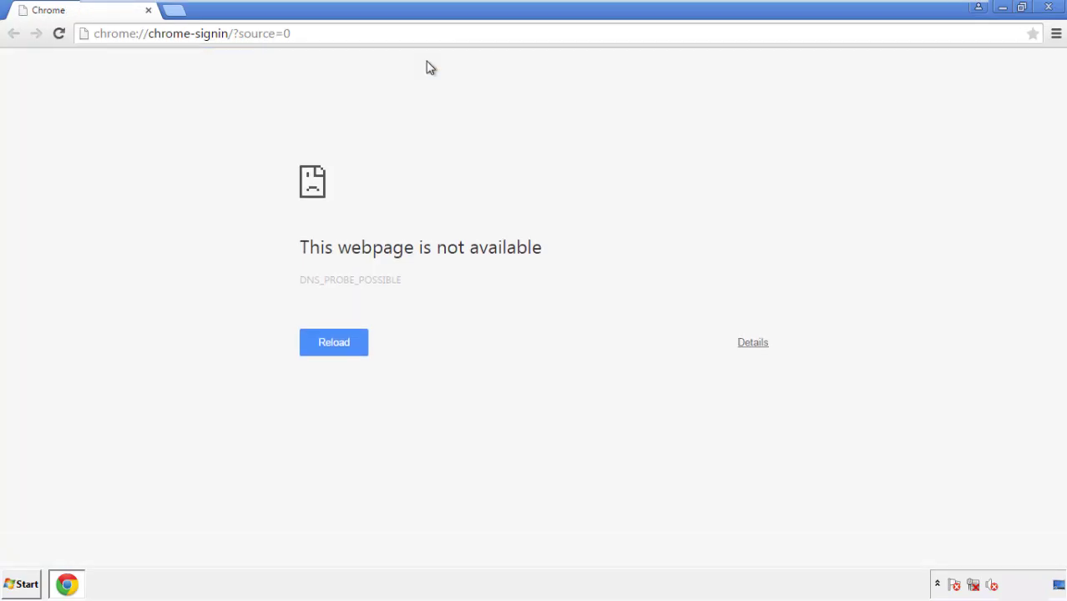
{"action": "left_click", "coordinate": [1056, 37]}
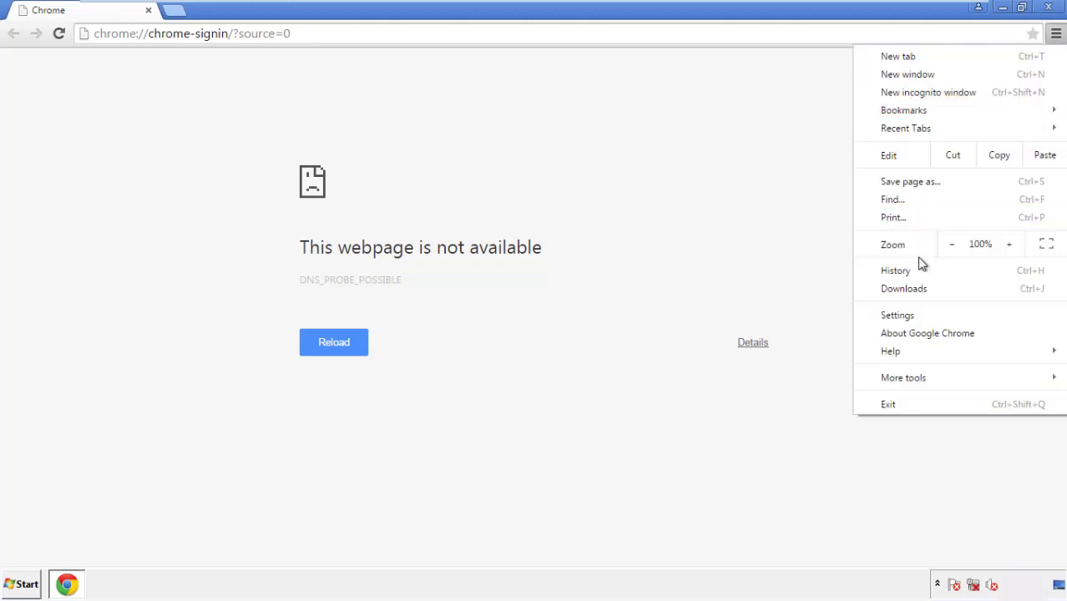
{"action": "left_click", "coordinate": [902, 315]}
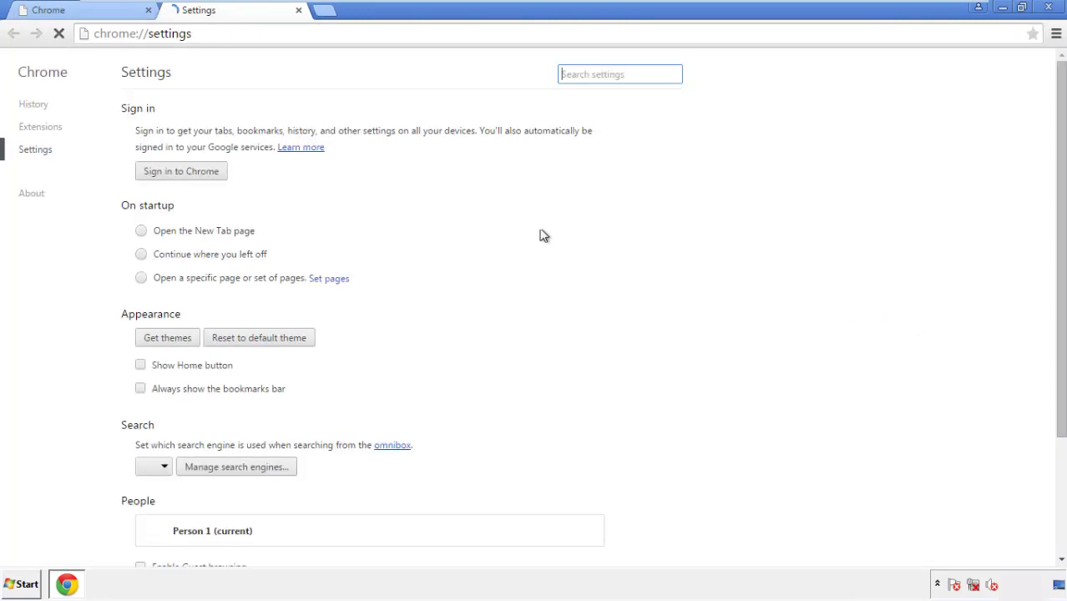
Clear Chrome's browsing data from the beginning of time, including autofill form data
{"action": "left_click", "coordinate": [37, 107]}
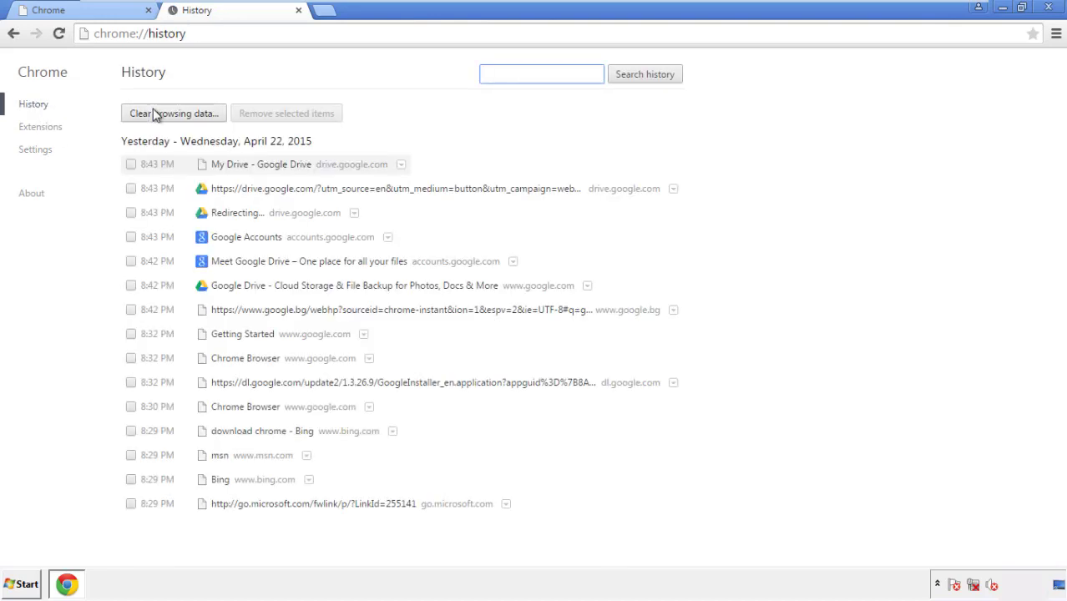
{"action": "left_click", "coordinate": [161, 116]}
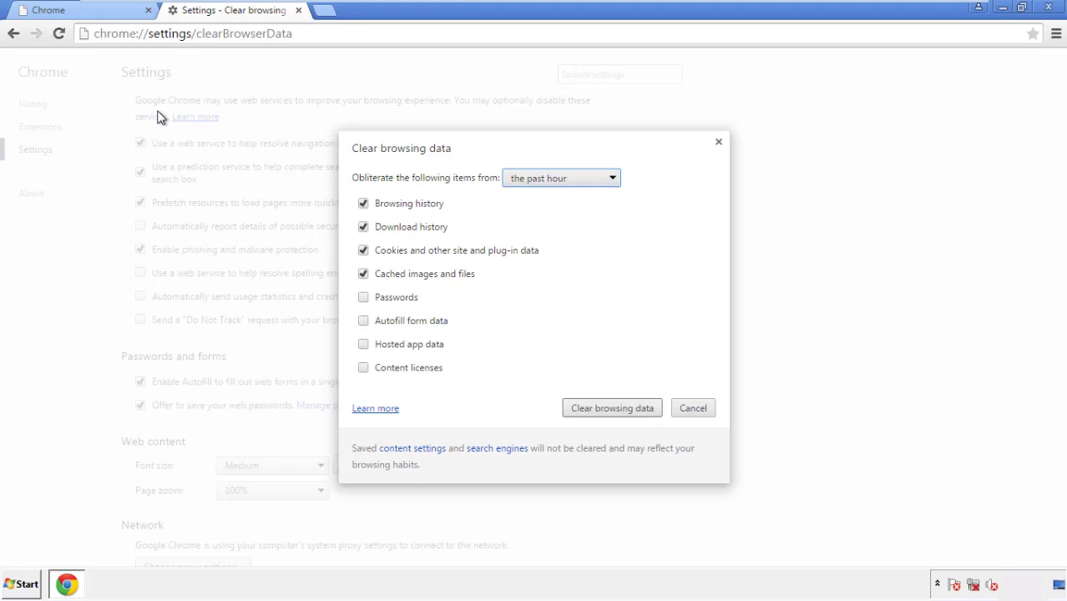
{"action": "left_click", "coordinate": [537, 180]}
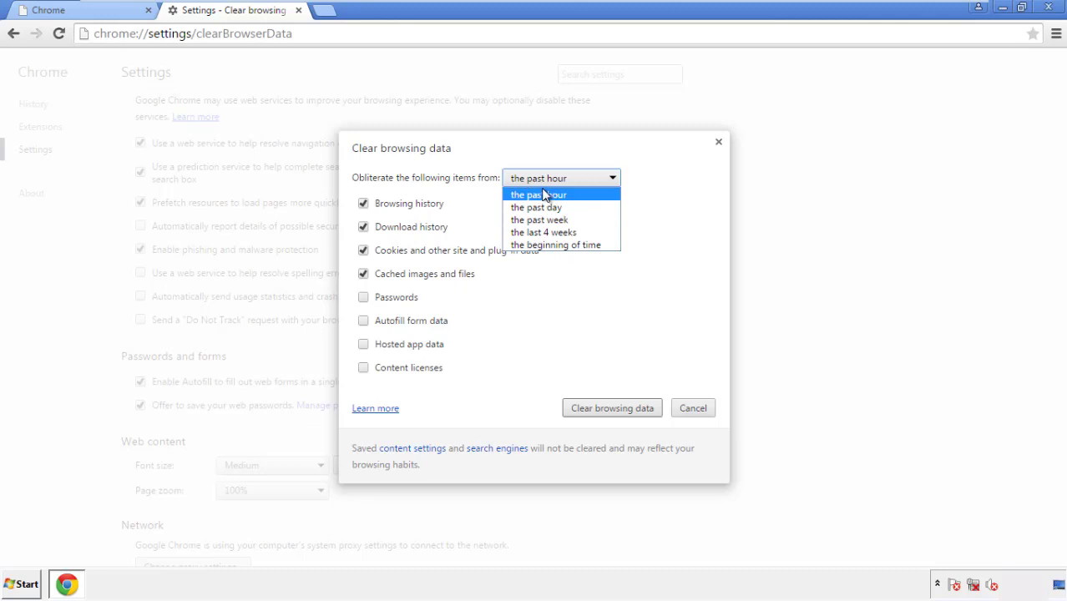
{"action": "left_click", "coordinate": [535, 249]}
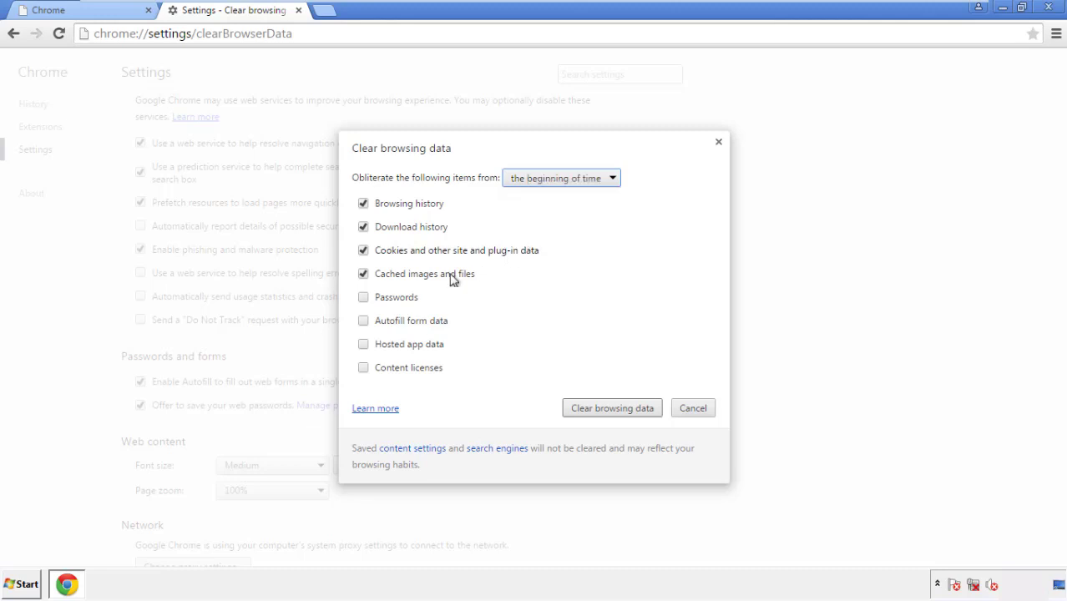
{"action": "left_click", "coordinate": [370, 324]}
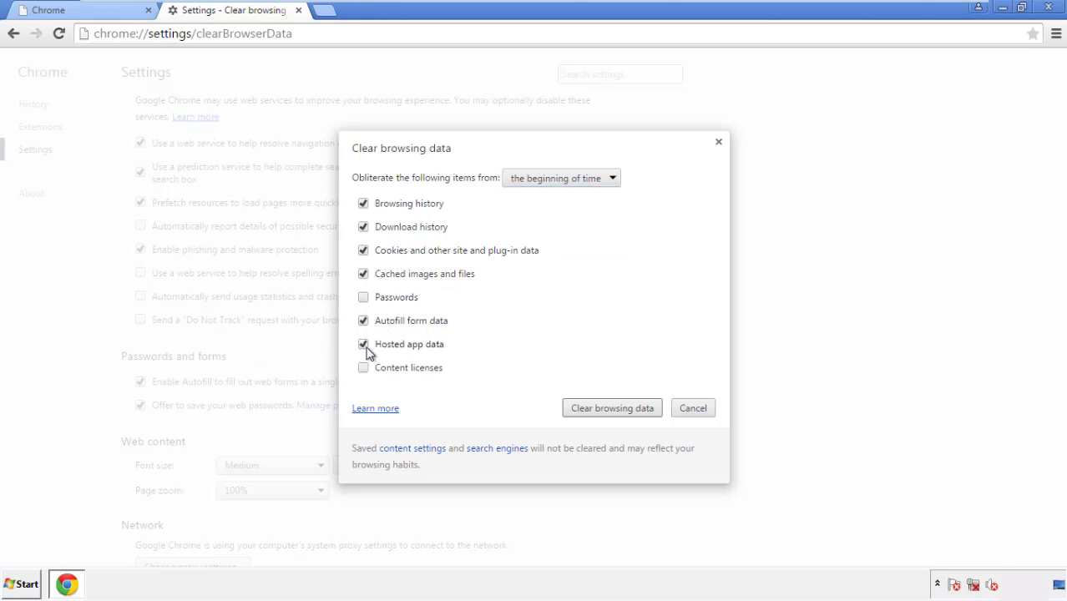
{"action": "left_click", "coordinate": [598, 411]}
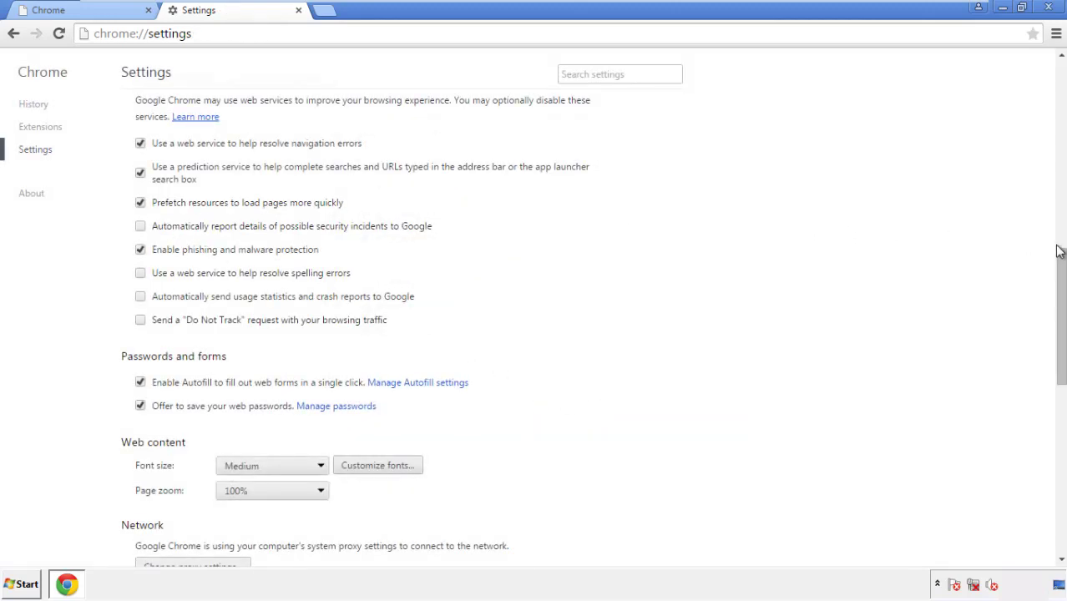
Reset Chrome's settings to their defaults and close Chrome
{"action": "left_click_drag", "start_coordinate": [1059, 250], "coordinate": [1061, 441]}
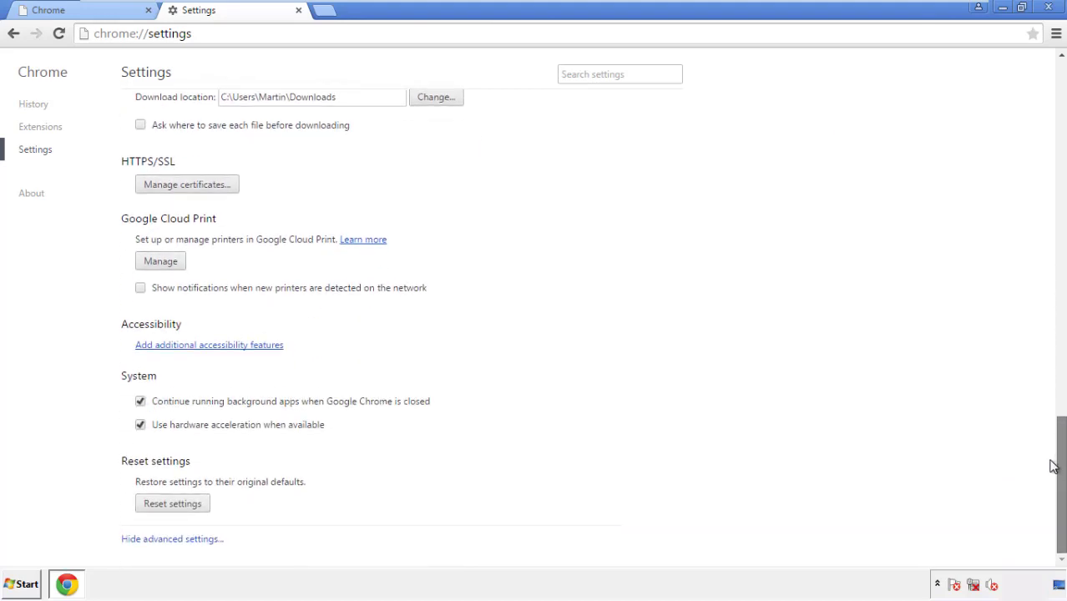
{"action": "left_click", "coordinate": [202, 507]}
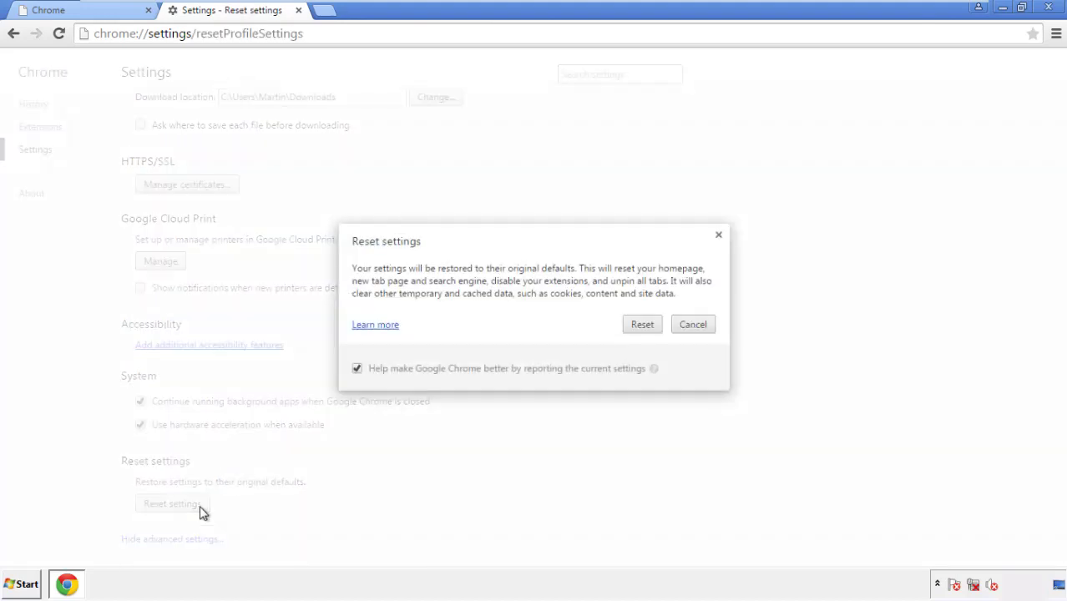
{"action": "left_click", "coordinate": [644, 327]}
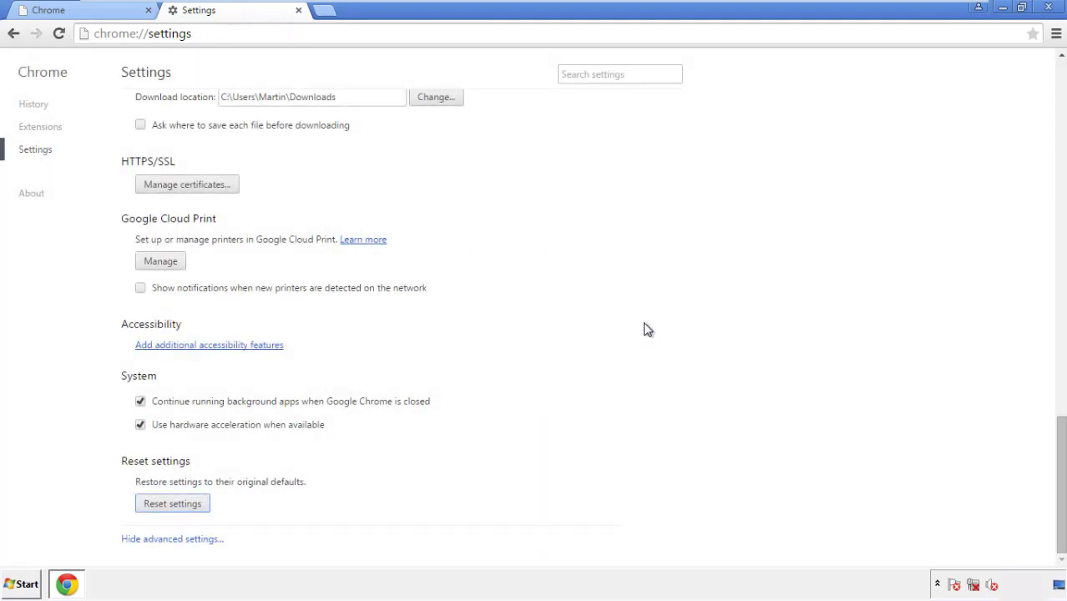
{"action": "left_click", "coordinate": [1048, 6]}
Remove the Search Mine extension from Firefox's Add-ons Manager and close Firefox
{"action": "left_click", "coordinate": [575, 270]}
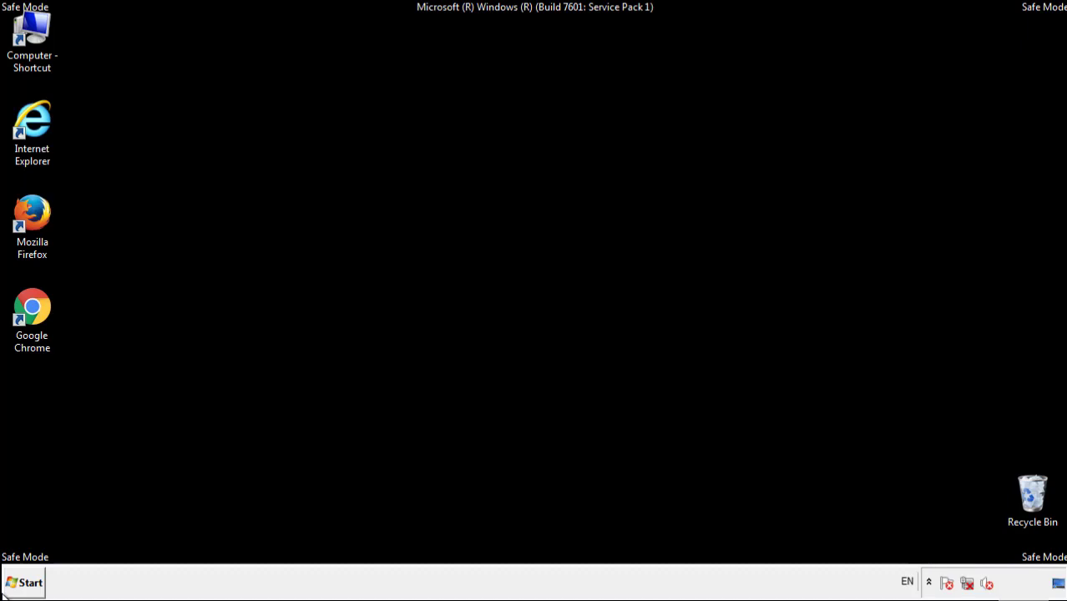
{"action": "double_click", "coordinate": [41, 208]}
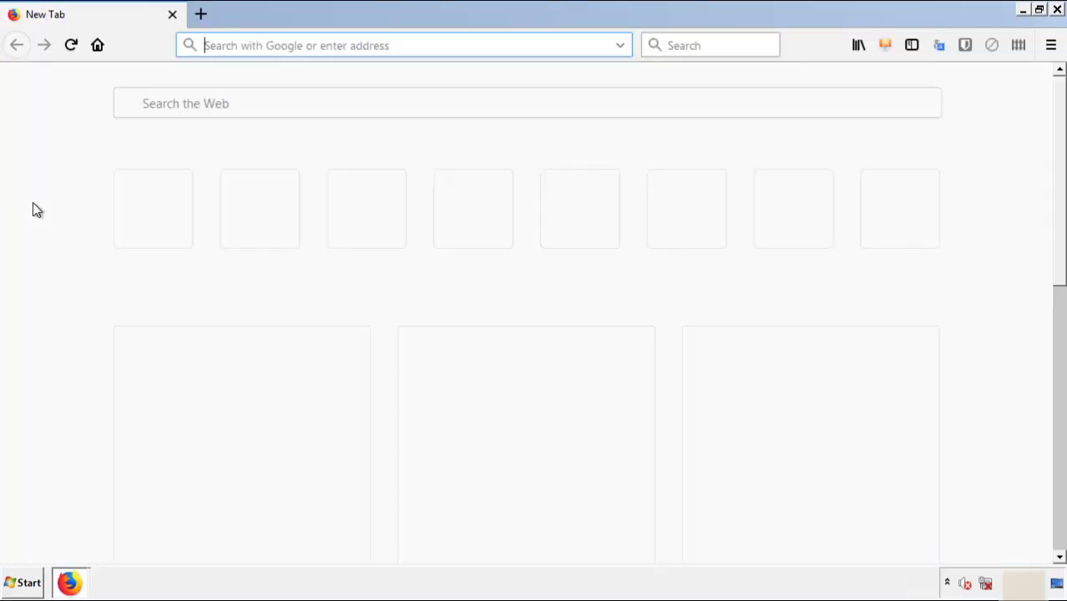
{"action": "left_click", "coordinate": [1051, 45]}
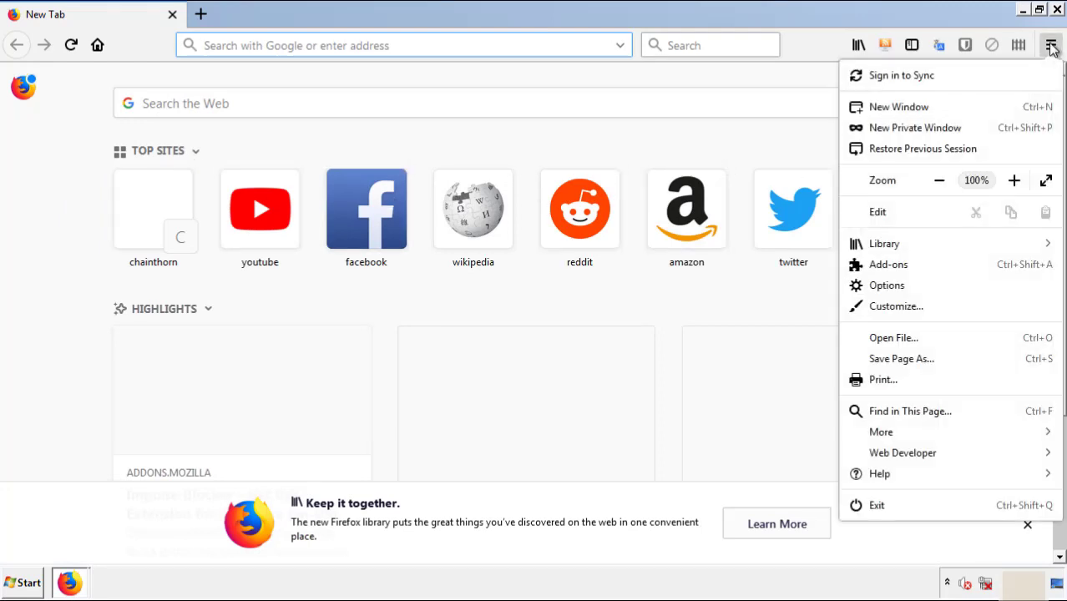
{"action": "left_click", "coordinate": [986, 267]}
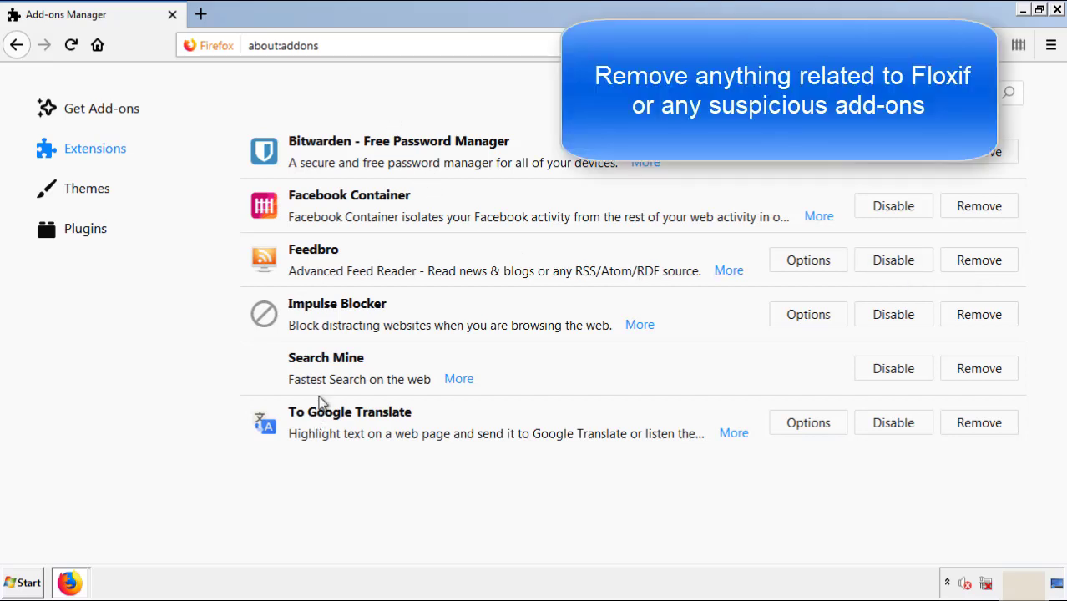
{"action": "left_click", "coordinate": [975, 376]}
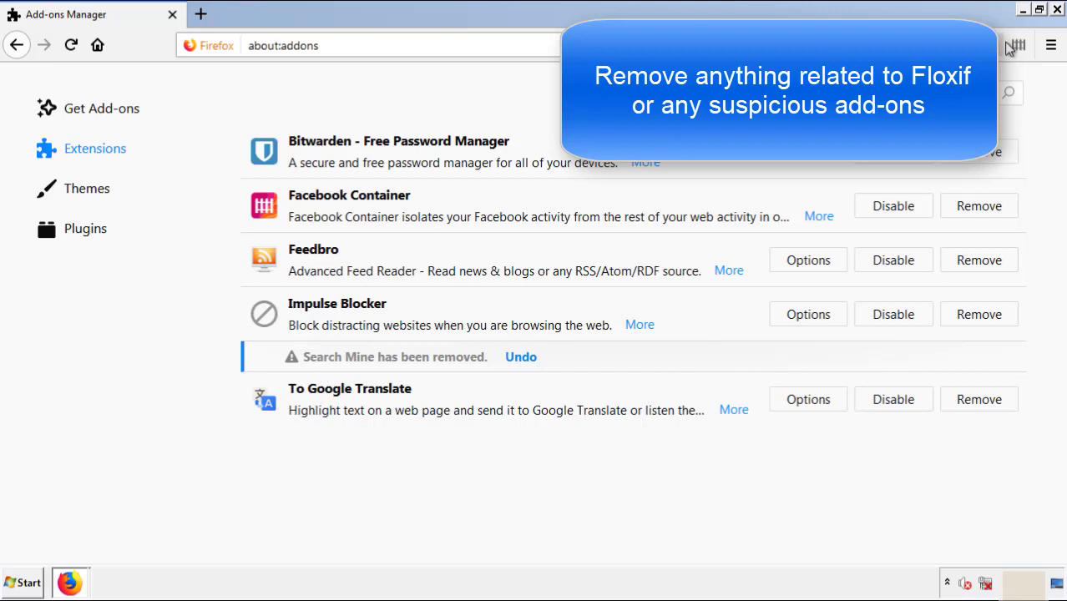
{"action": "left_click", "coordinate": [1058, 10]}
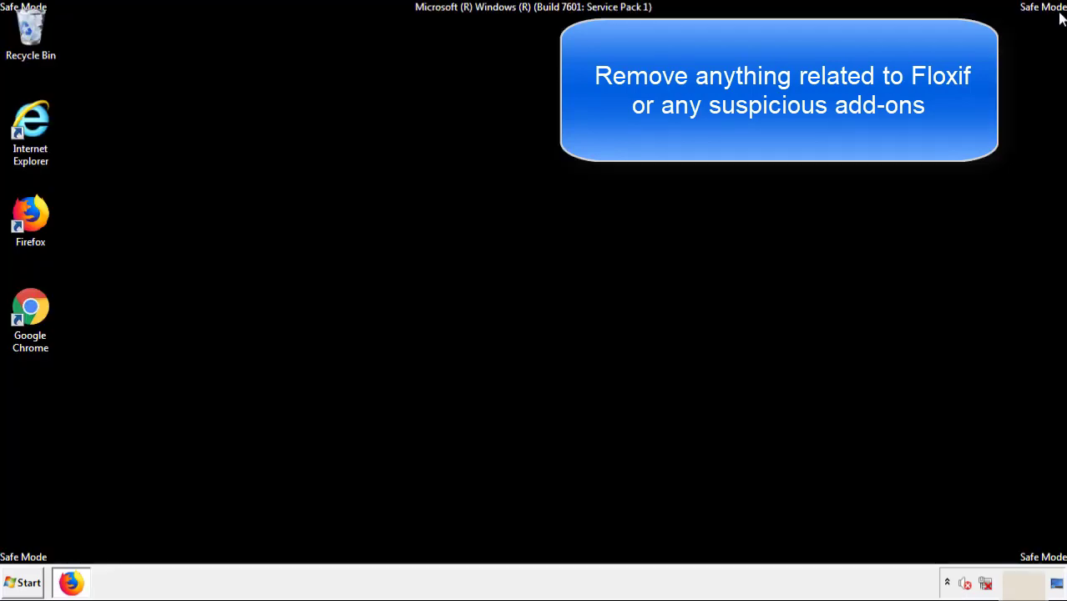
Disable and remove the Search Mine extension from Chrome's Extensions page
{"action": "double_click", "coordinate": [31, 326]}
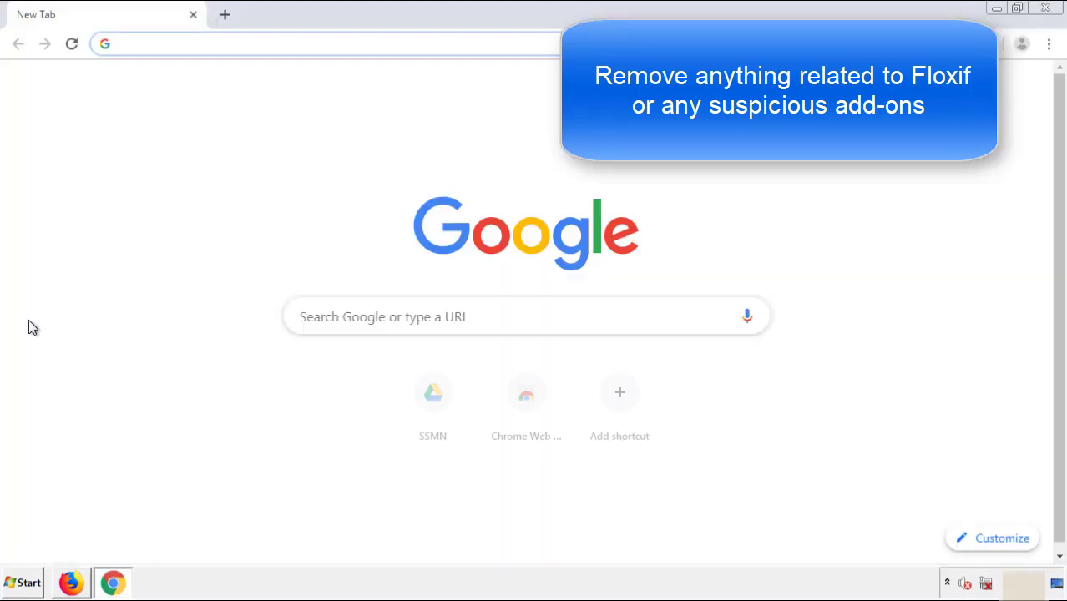
{"action": "left_click", "coordinate": [1048, 44]}
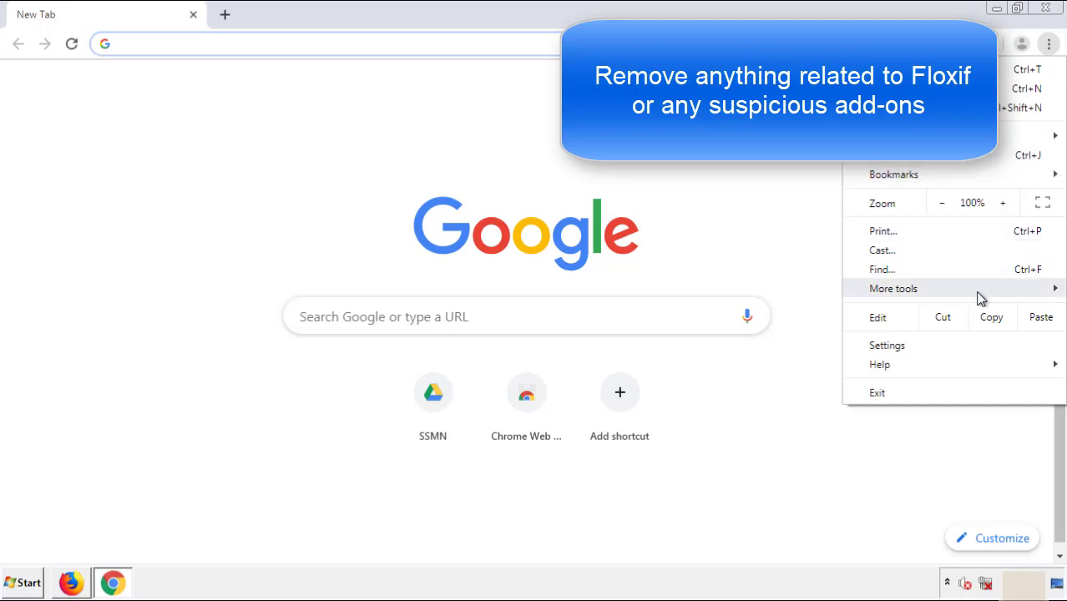
{"action": "mouse_move", "coordinate": [958, 293]}
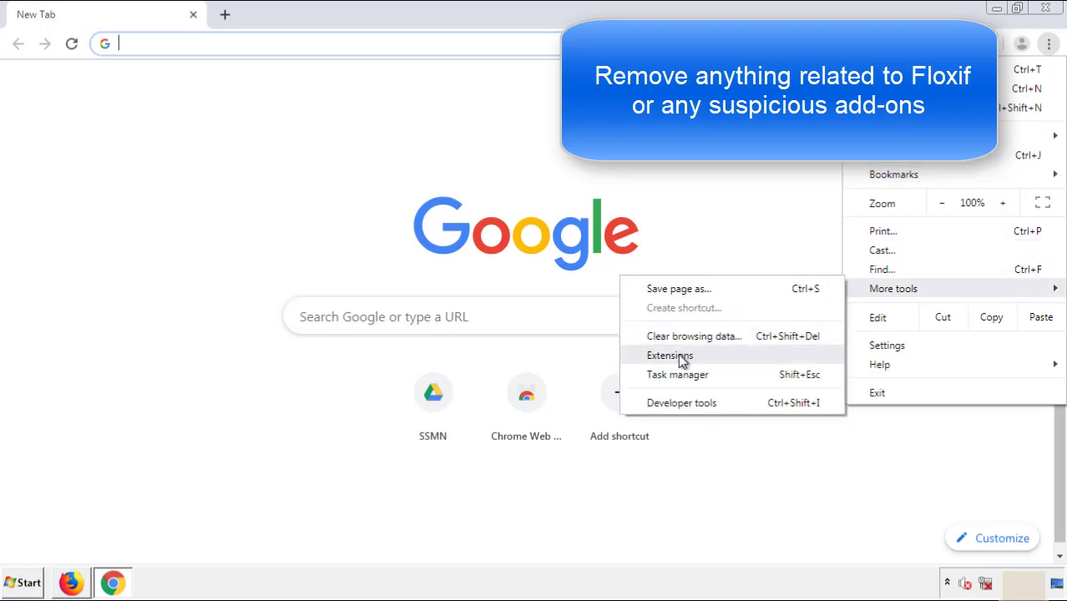
{"action": "left_click", "coordinate": [678, 354]}
{"action": "scroll", "coordinate": [302, 271], "scroll_direction": "down", "scroll_amount": 7}
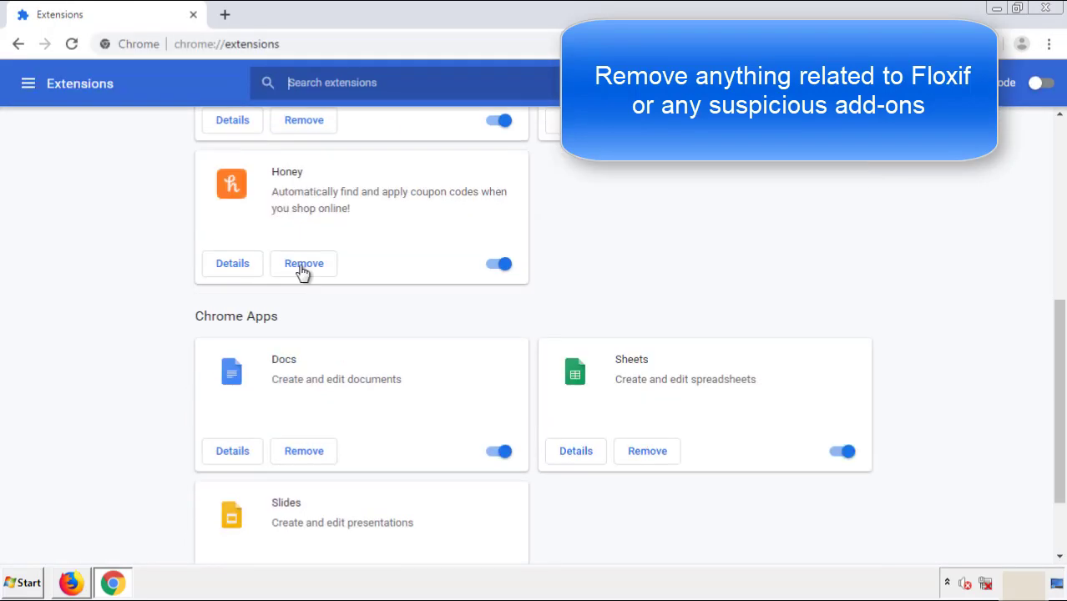
{"action": "scroll", "coordinate": [405, 304], "scroll_direction": "up", "scroll_amount": 7}
{"action": "left_click", "coordinate": [498, 236]}
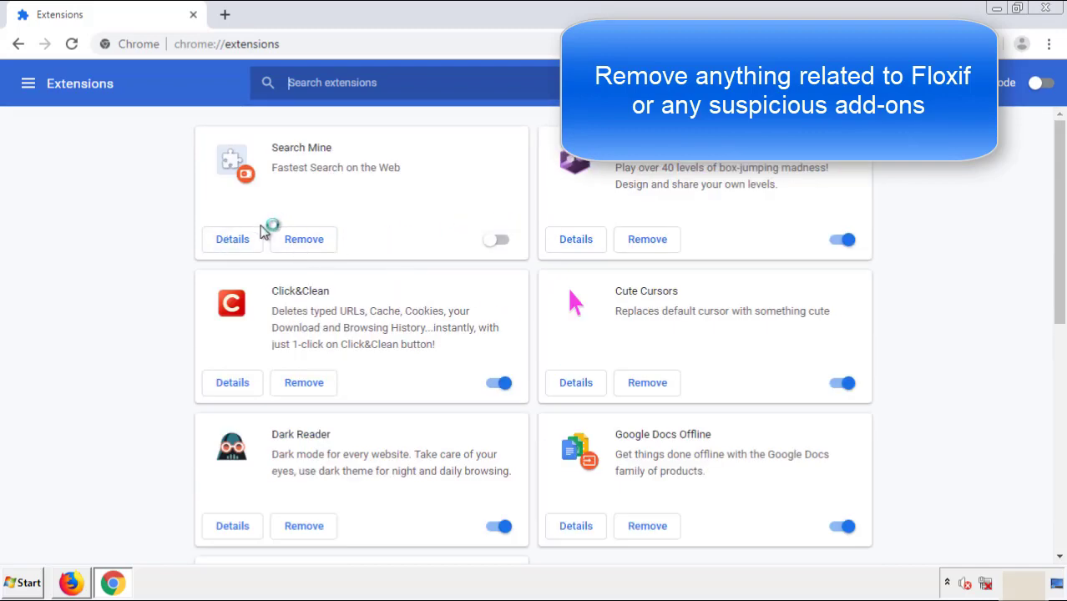
{"action": "left_click", "coordinate": [302, 242]}
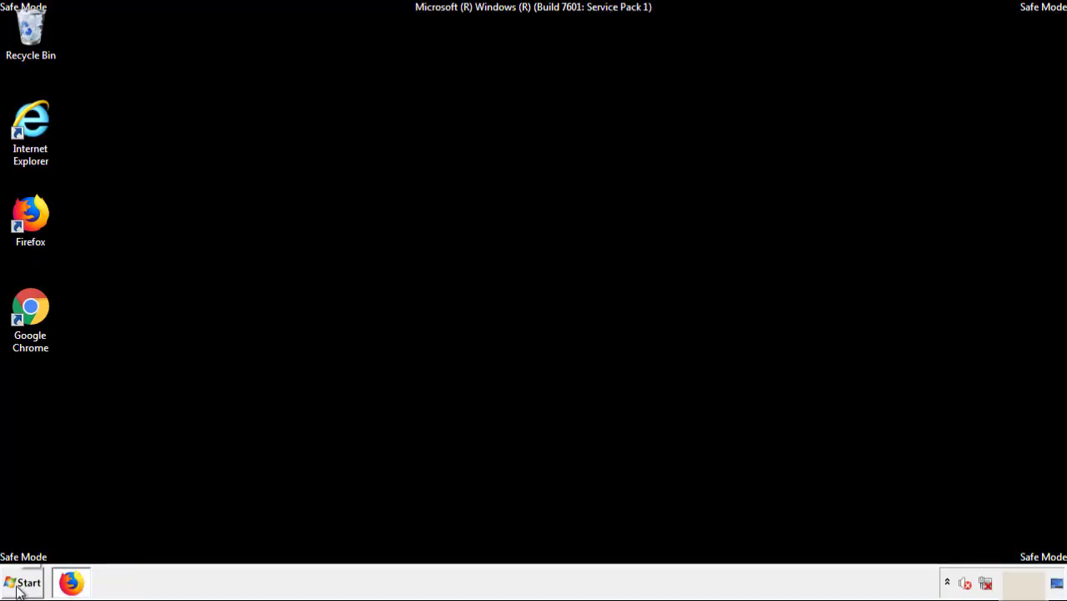
Show the Start menu's shut-down options with Restart
{"action": "left_click", "coordinate": [19, 583]}
{"action": "mouse_move", "coordinate": [290, 548]}
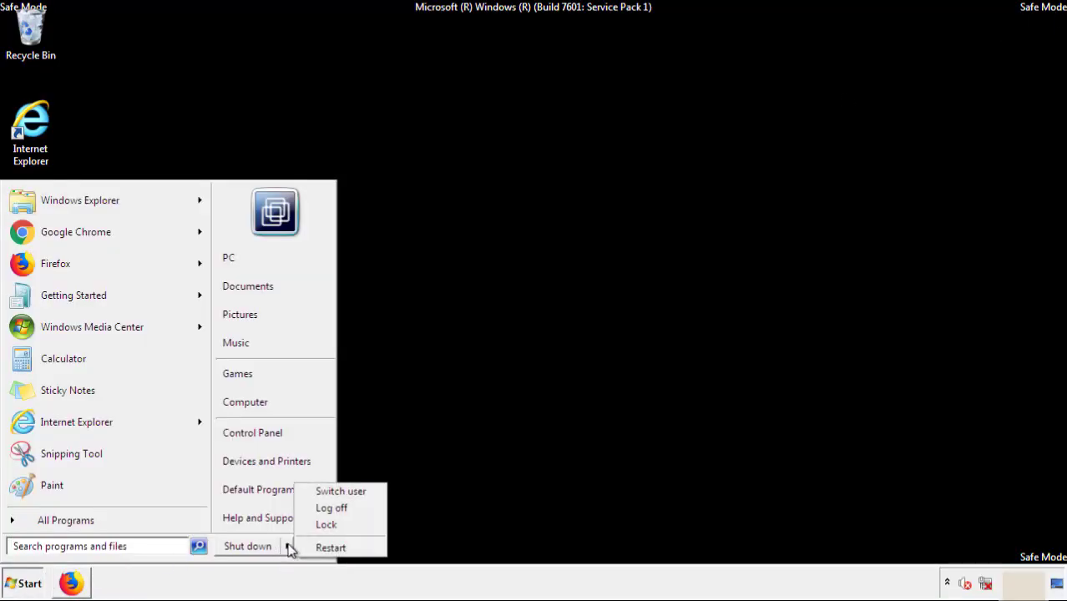